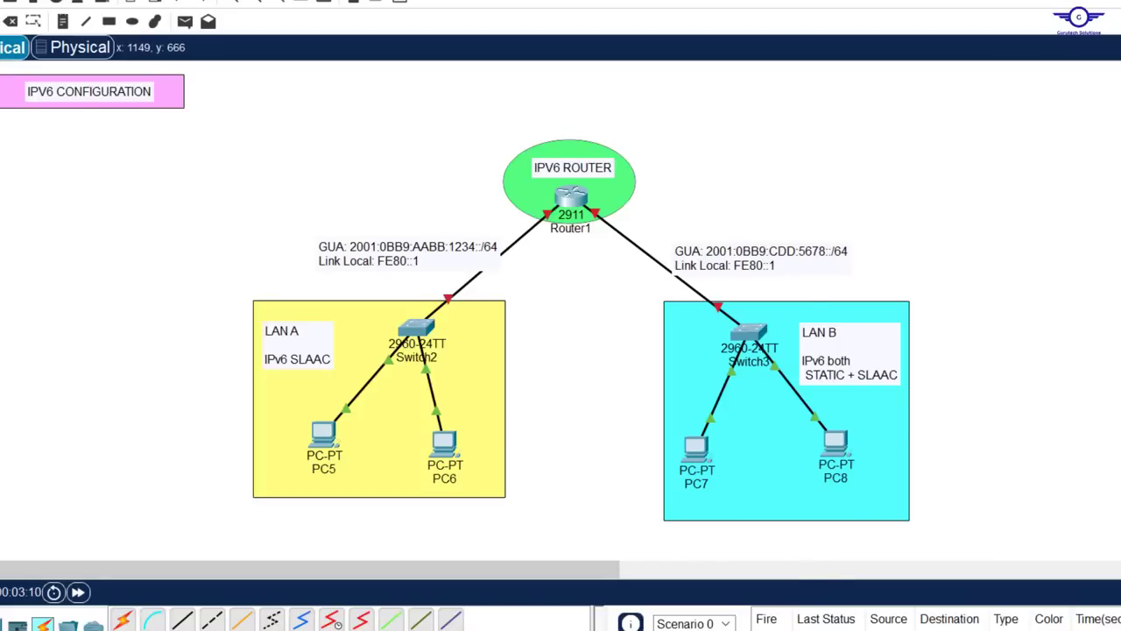
Step: Review the IPv6 configuration guide in Notepad, especially the router addressing task, and compare it with the network topology
key("alt+Tab")
left_click(606, 328)
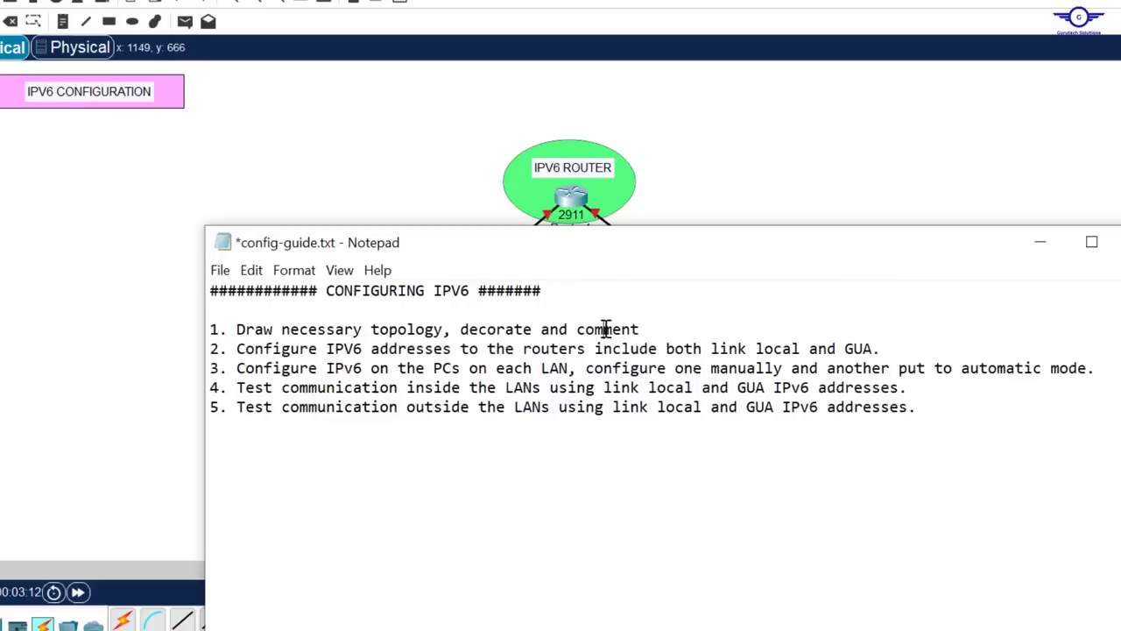
left_click(762, 208)
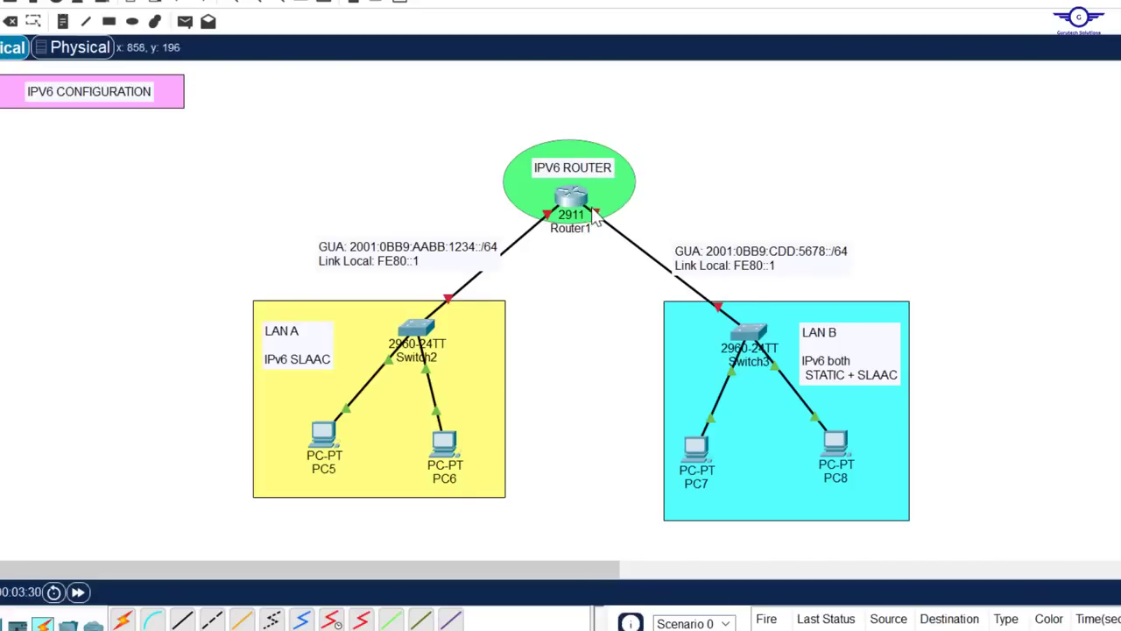
mouse_move(596, 219)
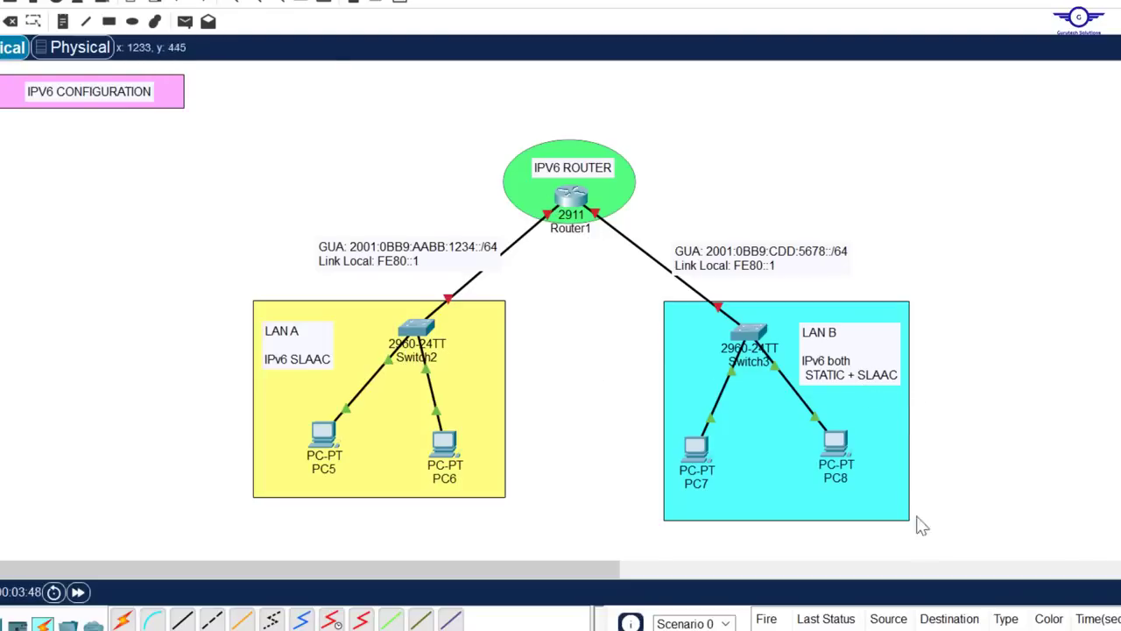
key("alt+Tab")
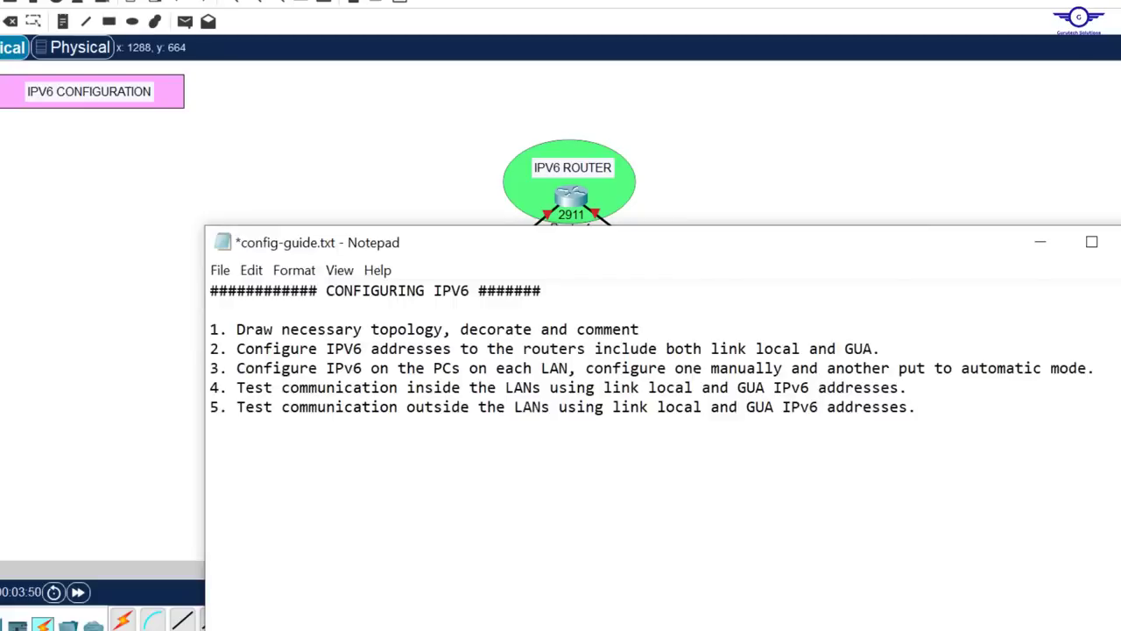
left_click_drag(881, 351, 236, 358)
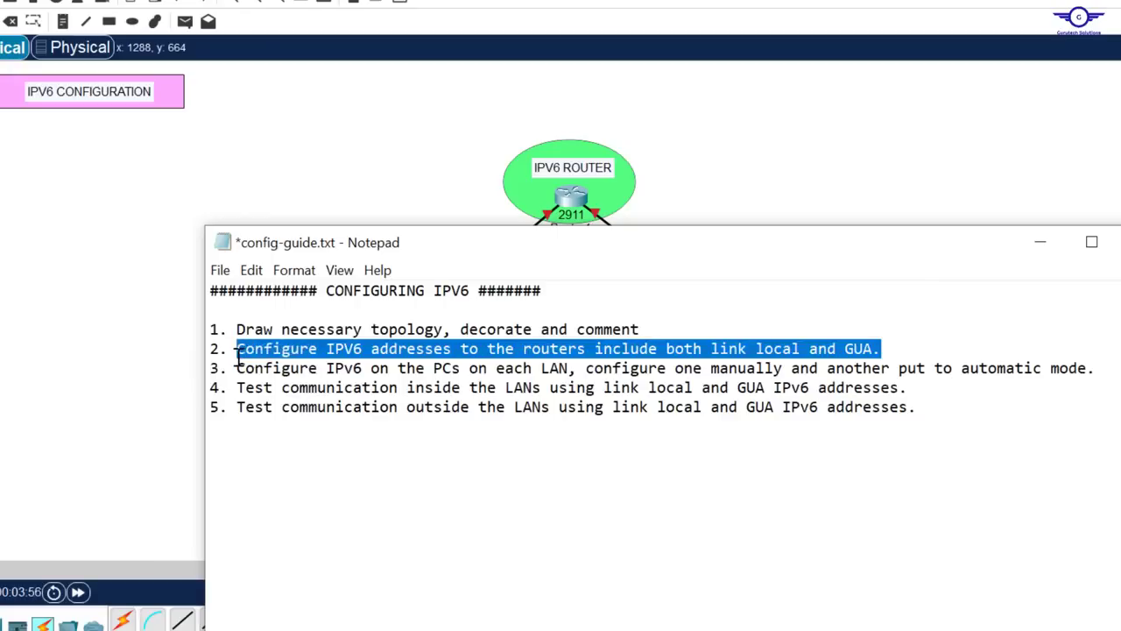
left_click(811, 189)
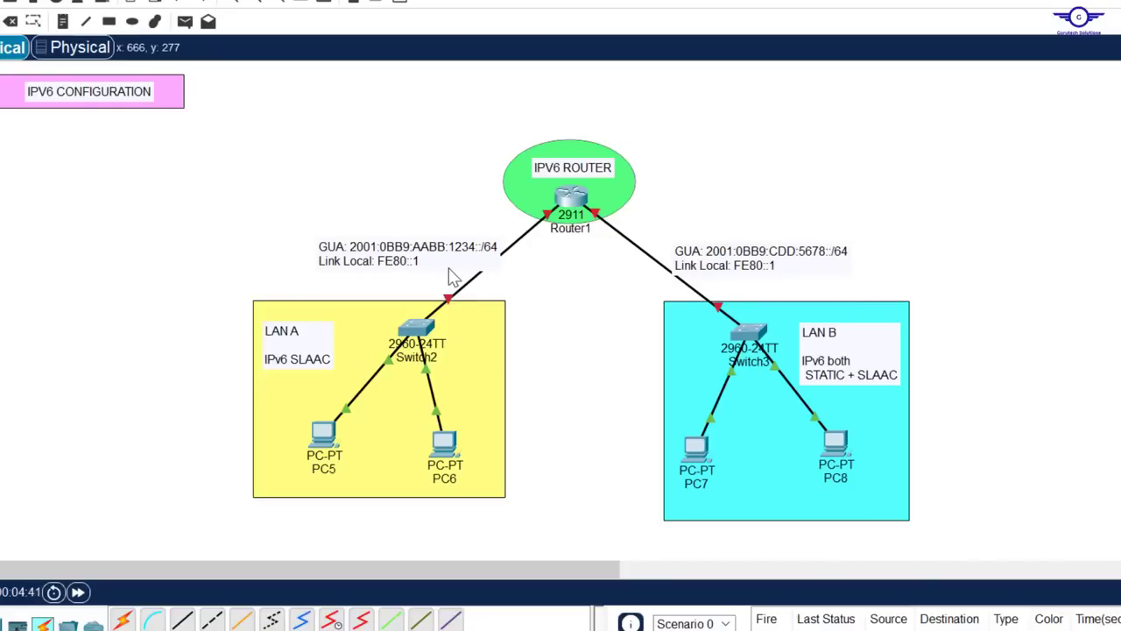
Step: Open Router1's command line, answer no to the initial configuration dialog, and start the session
left_click(573, 198)
key("Return")
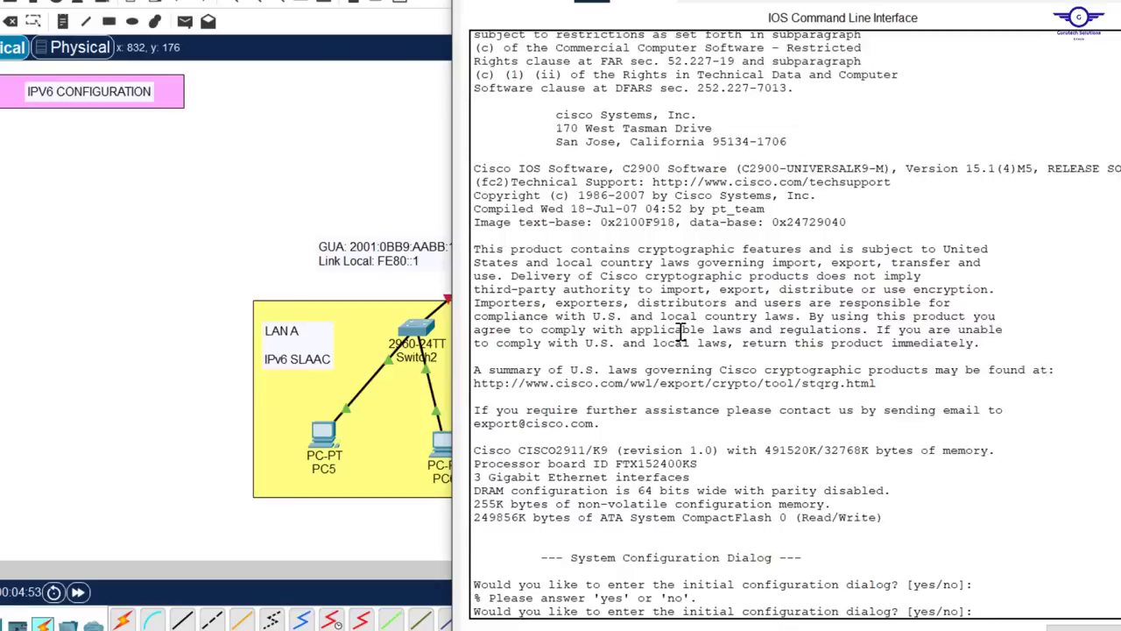
key("Return")
type("no")
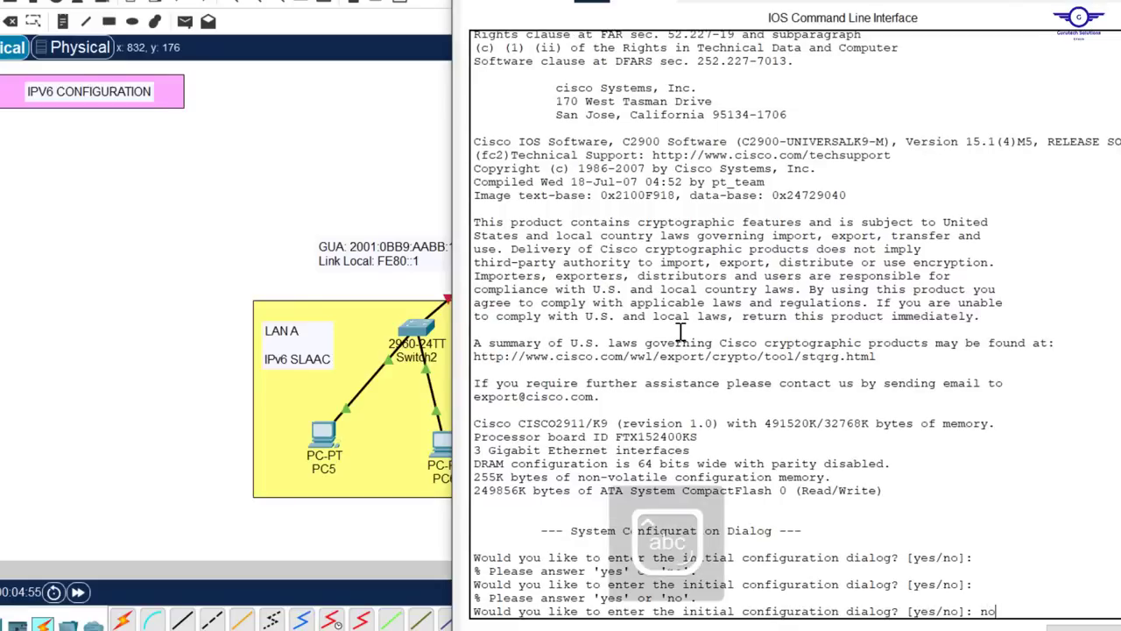
key("Return")
left_click_drag(854, 1, 853, 24)
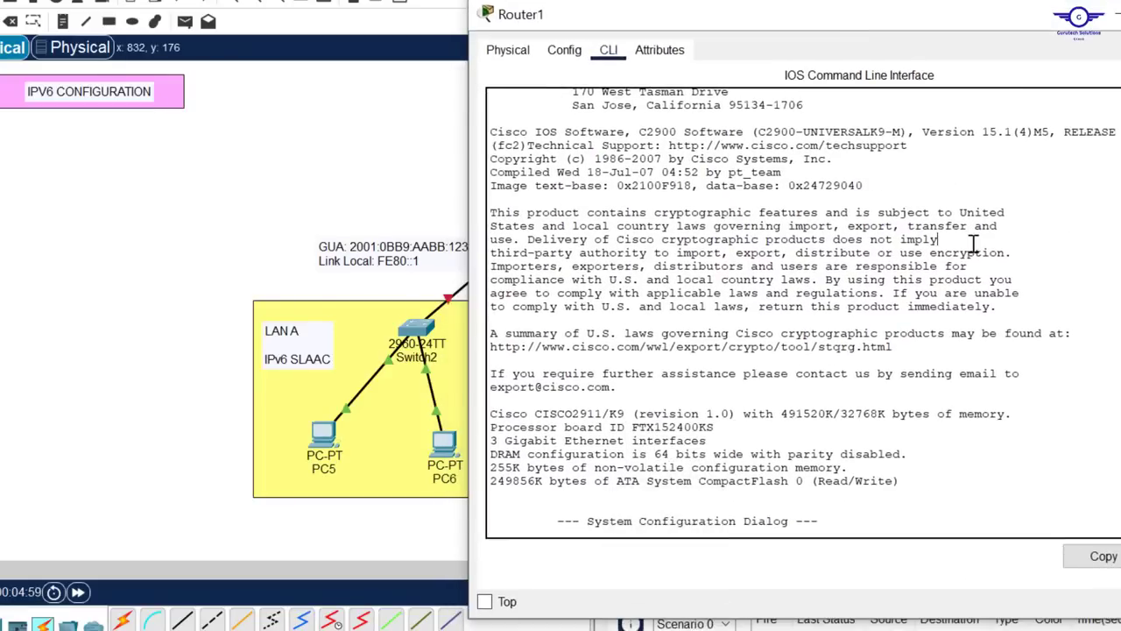
key("Return")
key("Return")
Step: Enter privileged mode with en and global configuration mode with conf t on Router1
type("en")
key("Return")
key("Return")
key("Return")
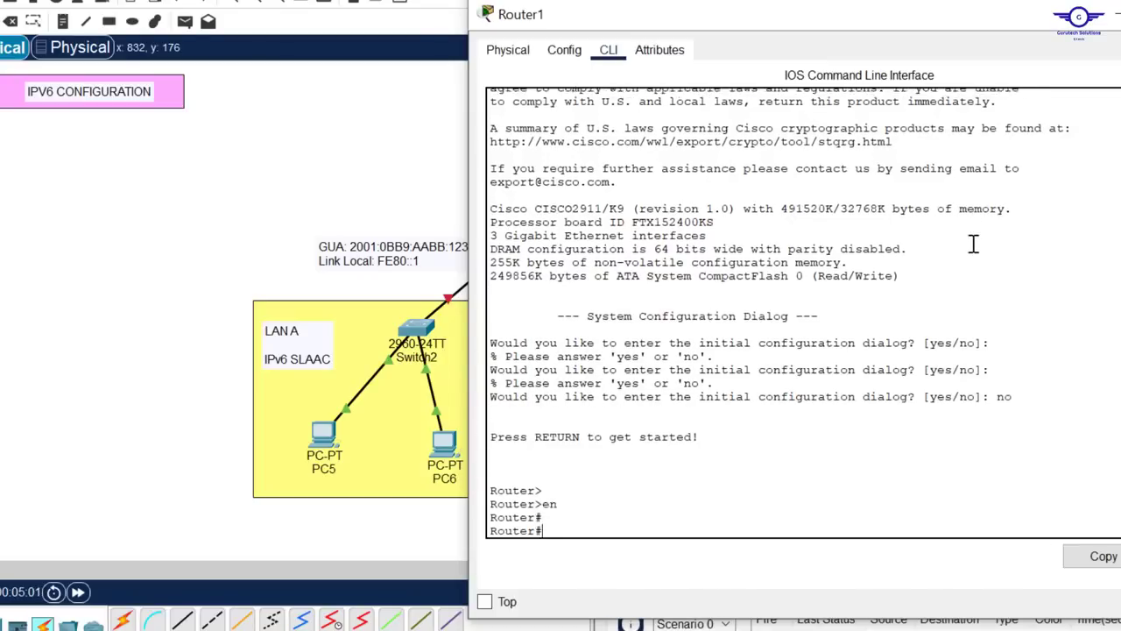
type("conf t")
key("Return")
key("Return")
key("Return")
key("Return")
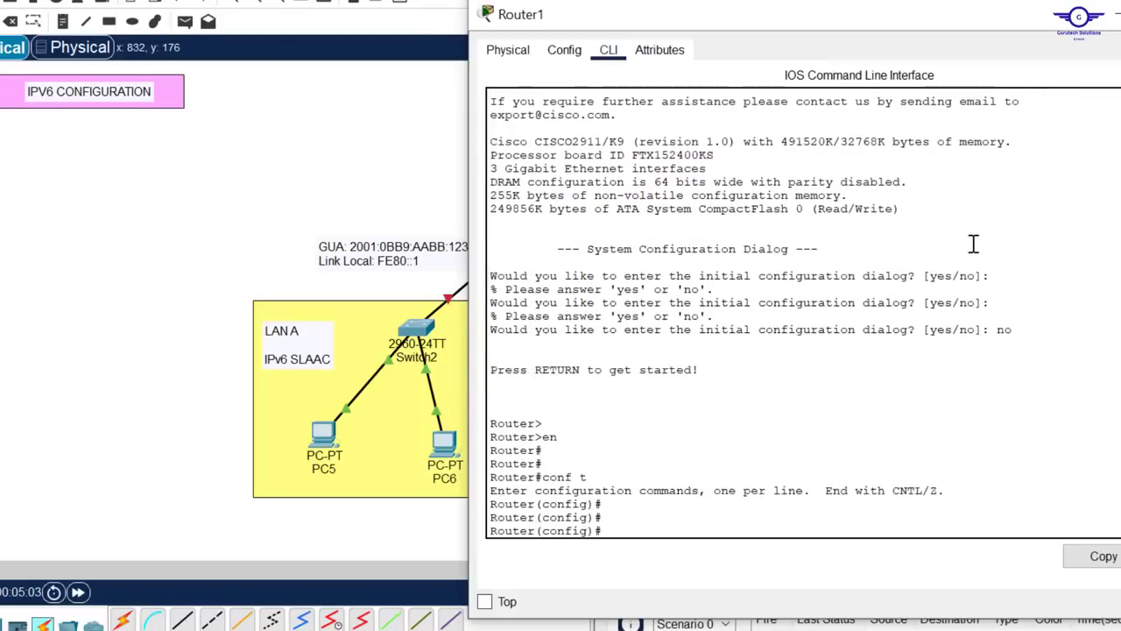
Step: Enable Router1's interface gig 0/0 with no shut and check its link to LAN A in the topology
type("int gig 0/0")
key("Return")
key("Return")
key("Return")
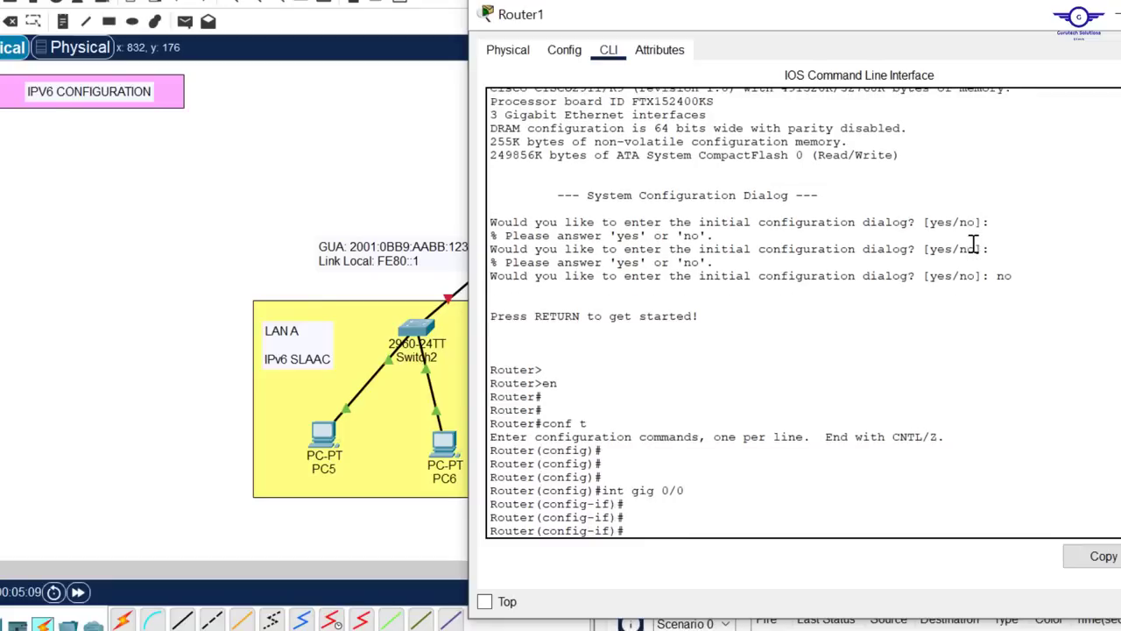
type("no shut")
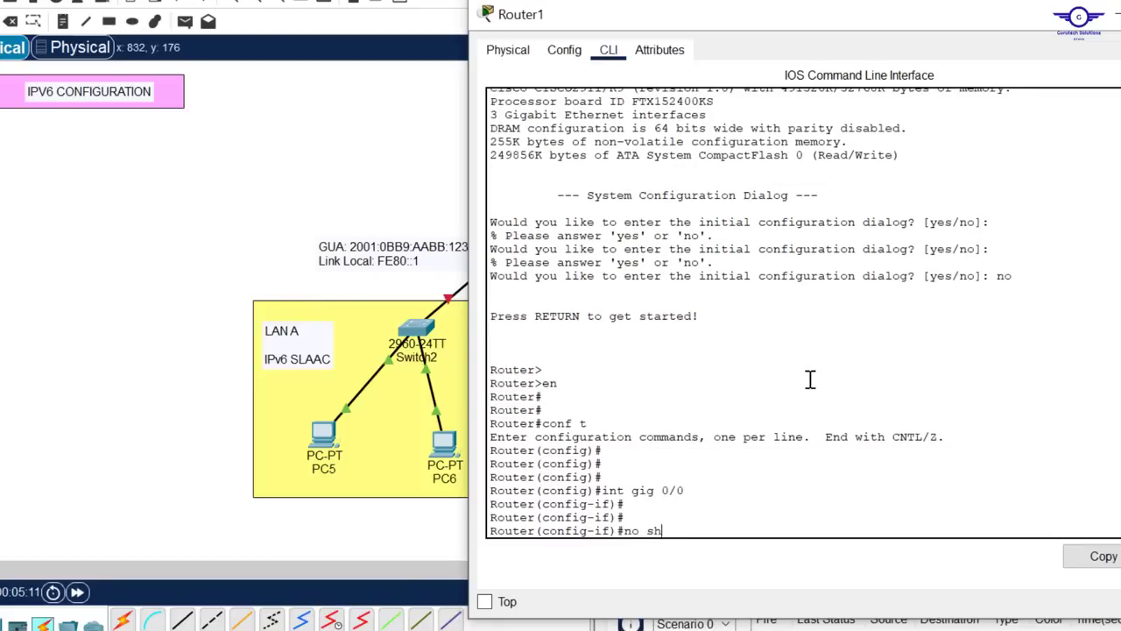
key("Return")
key("Return")
key("Return")
key("Return")
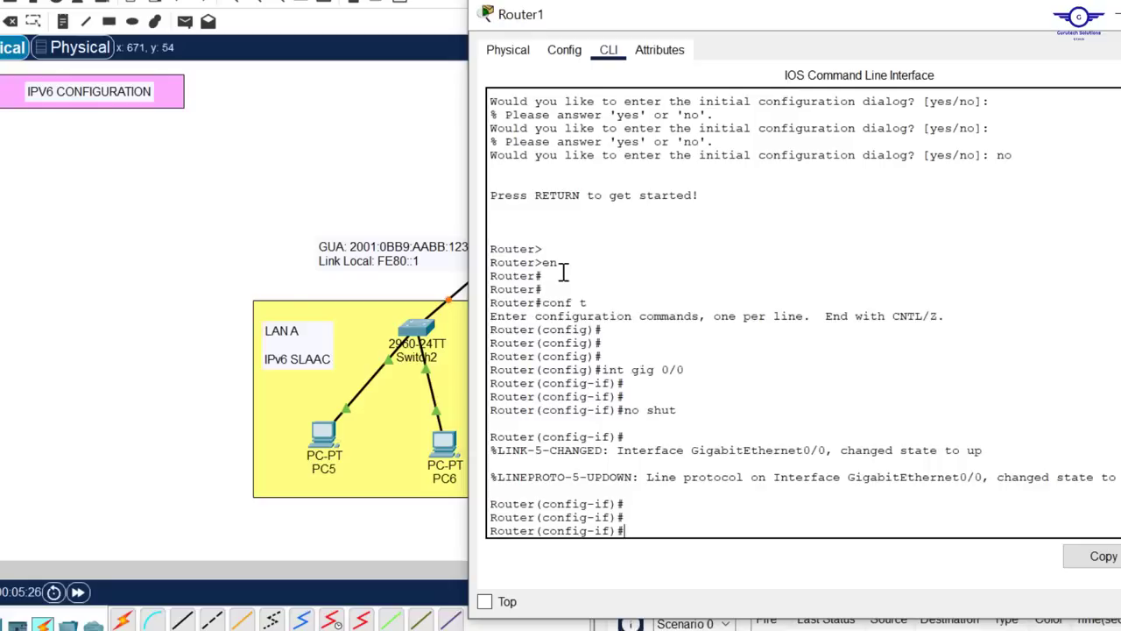
left_click(364, 157)
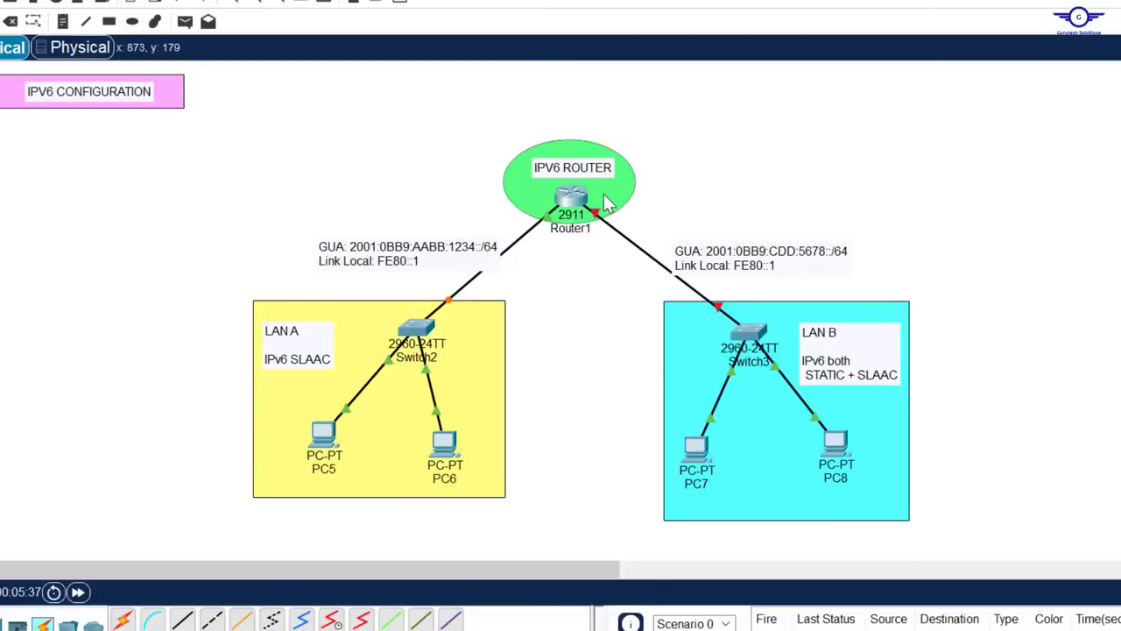
Step: Return to Router1's command line and exit interface configuration to global configuration mode
left_click(571, 197)
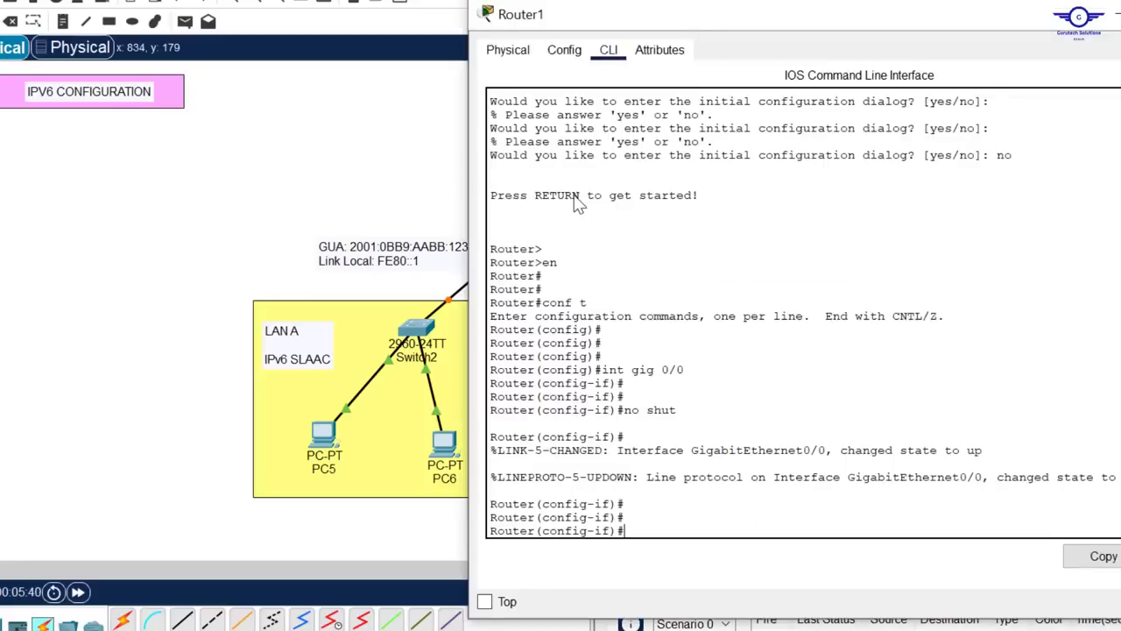
type("ex")
key("Return")
key("Return")
key("Return")
key("Return")
key("Return")
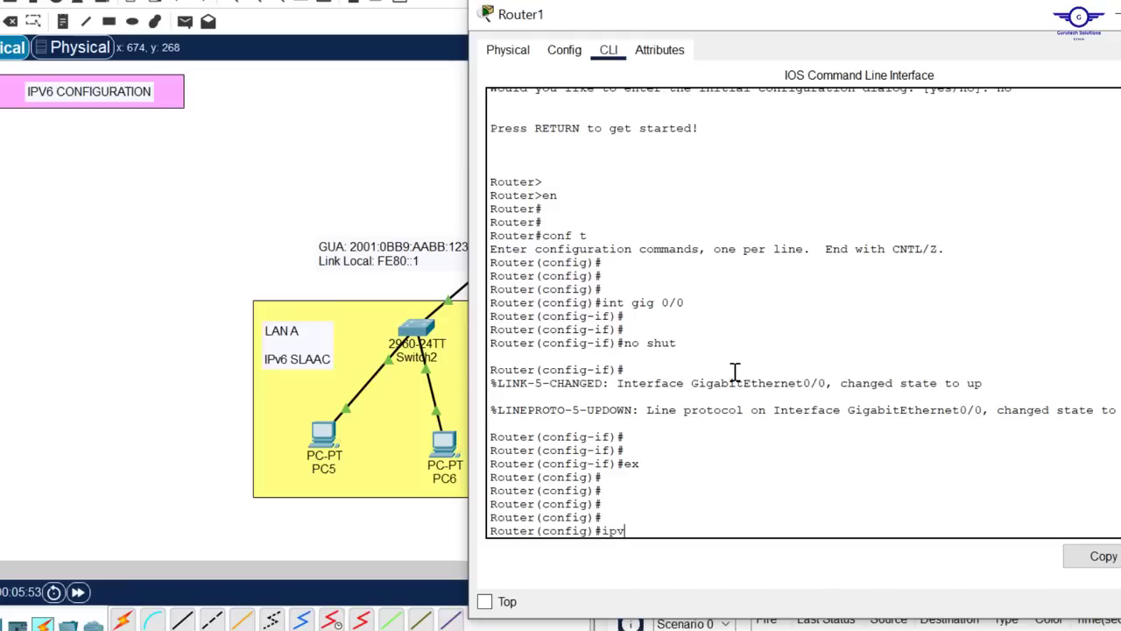
Step: Enable IPv6 routing on Router1 with the ipv6 unicast-routing command
key("Tab")
type("uni")
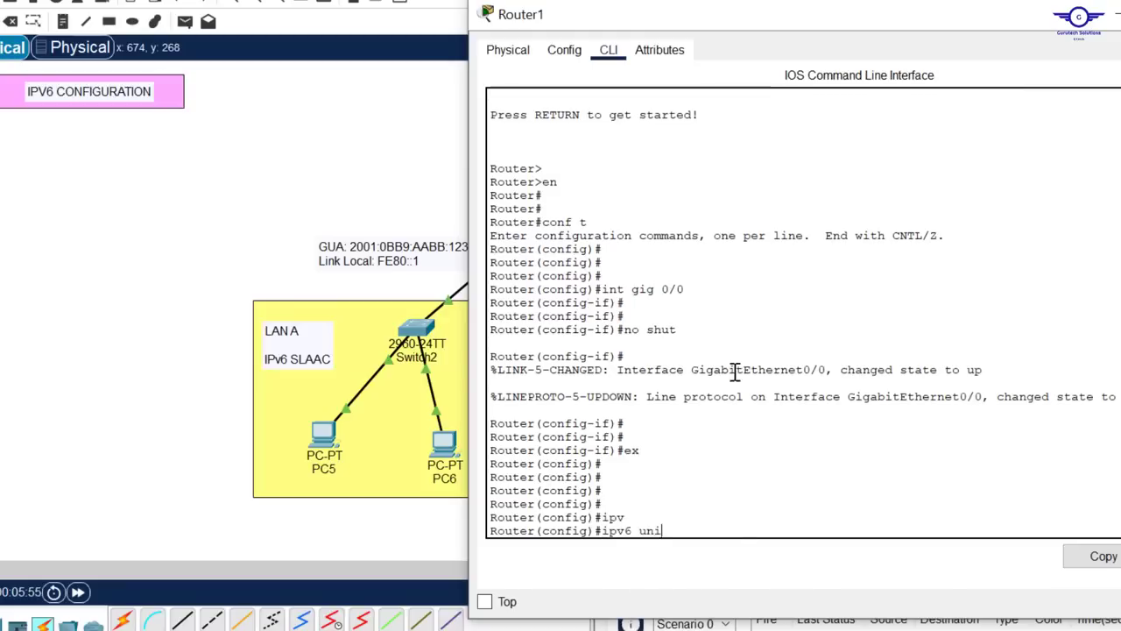
key("Tab")
key("Return")
key("Return")
key("Return")
key("Return")
key("Return")
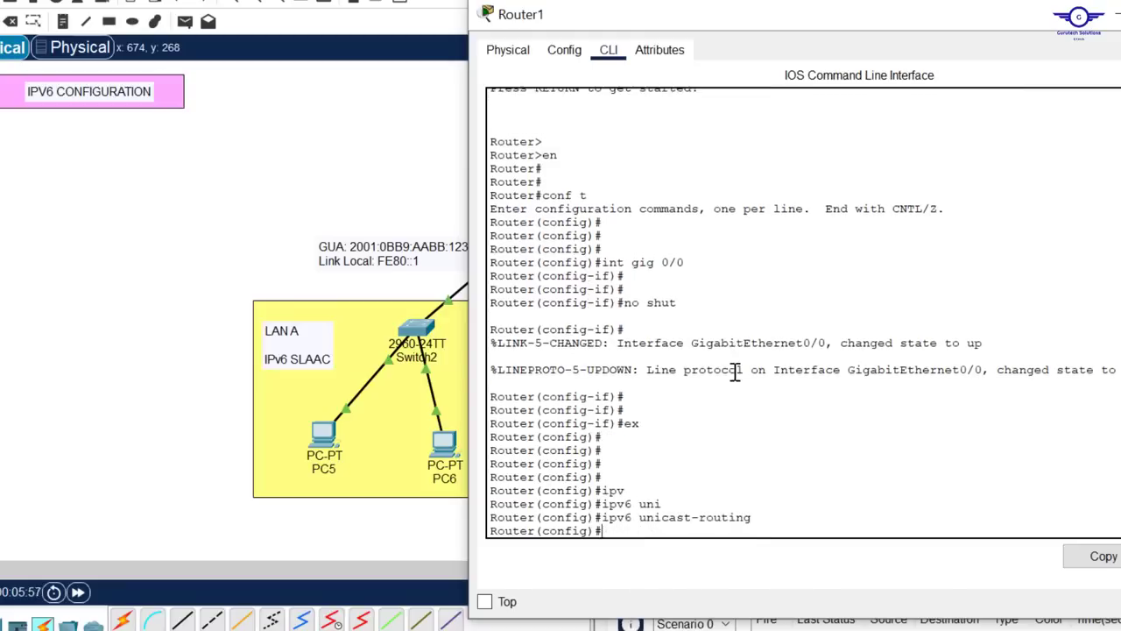
left_click_drag(759, 463, 607, 468)
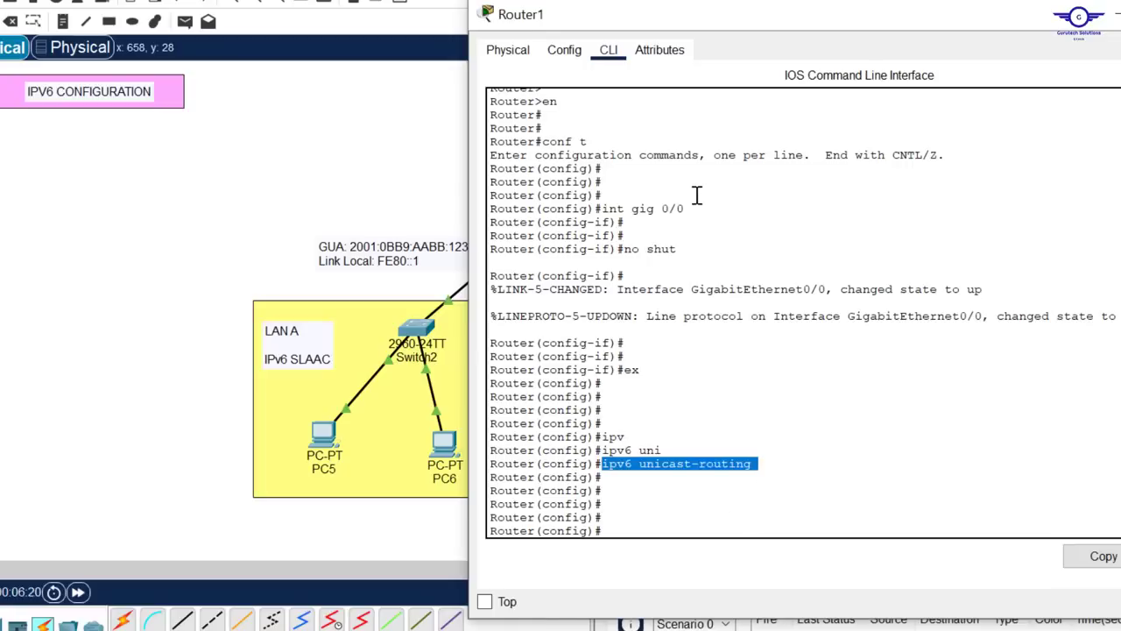
left_click(732, 473)
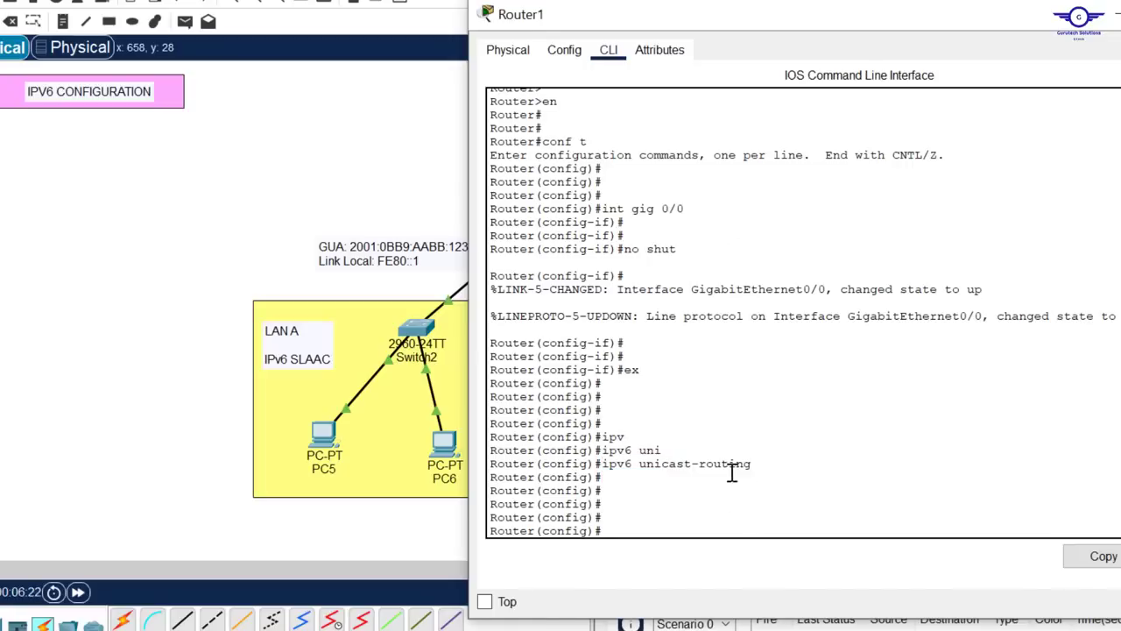
Step: Re-enter interface configuration mode for gig 0/0 on Router1 by recalling the earlier int gig 0/0 command
key("Return")
key("Return")
key("Up")
key("Up")
key("Up")
key("Up")
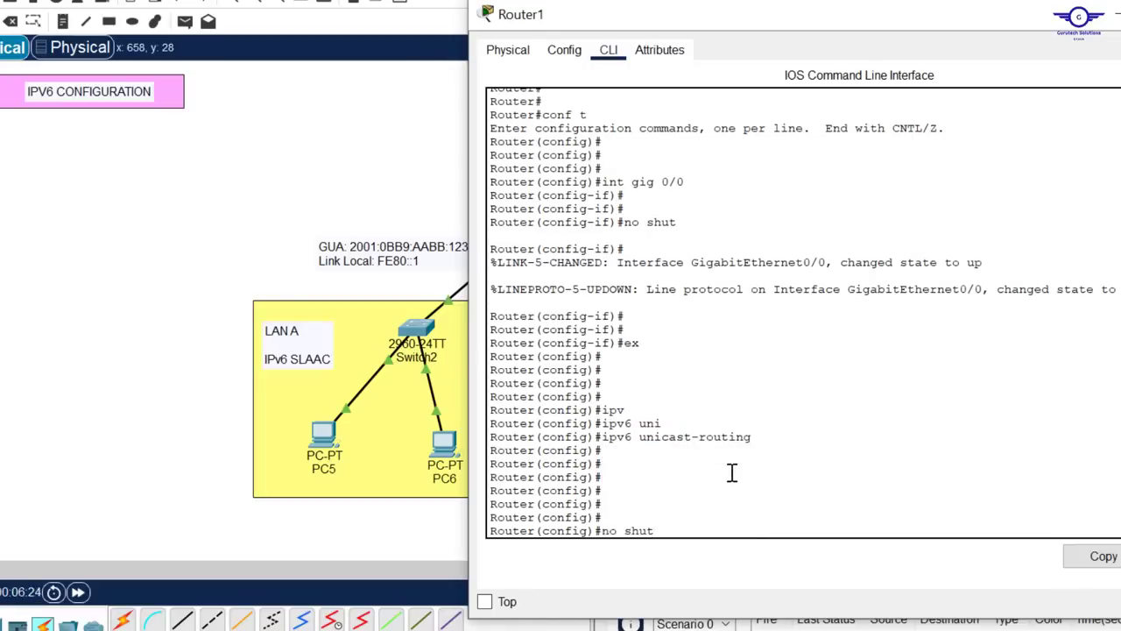
key("Return")
key("Return")
key("Return")
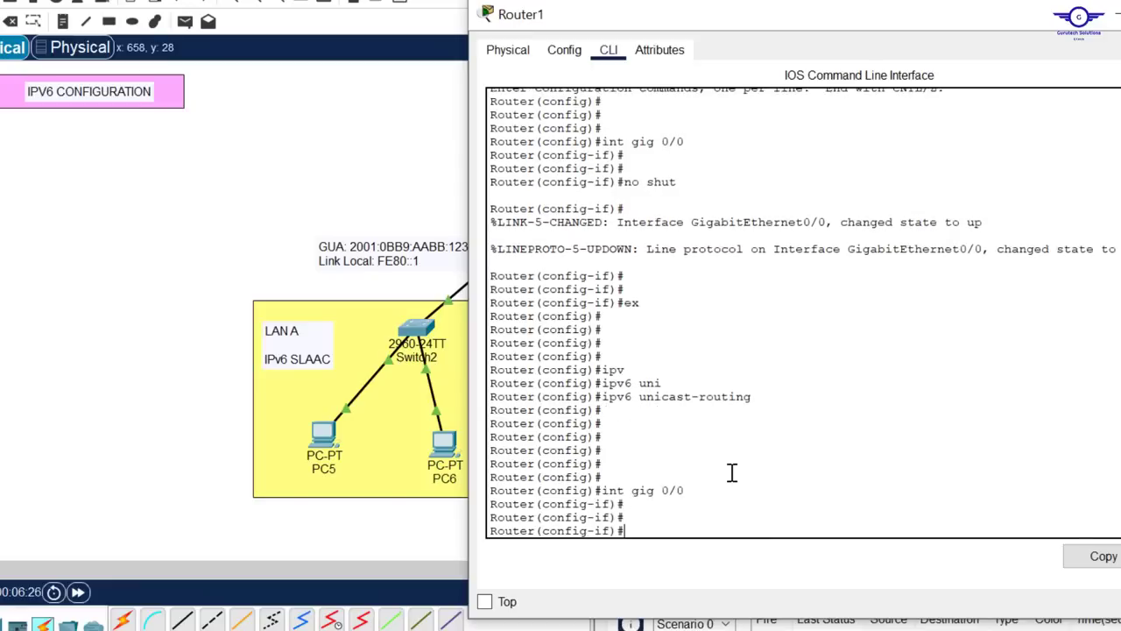
Step: Assign the link-local address FE80::1 to gig 0/0, copying it from the LAN A address note, with ipv6 address FE80::1 link-local
type("ipv")
key("Tab")
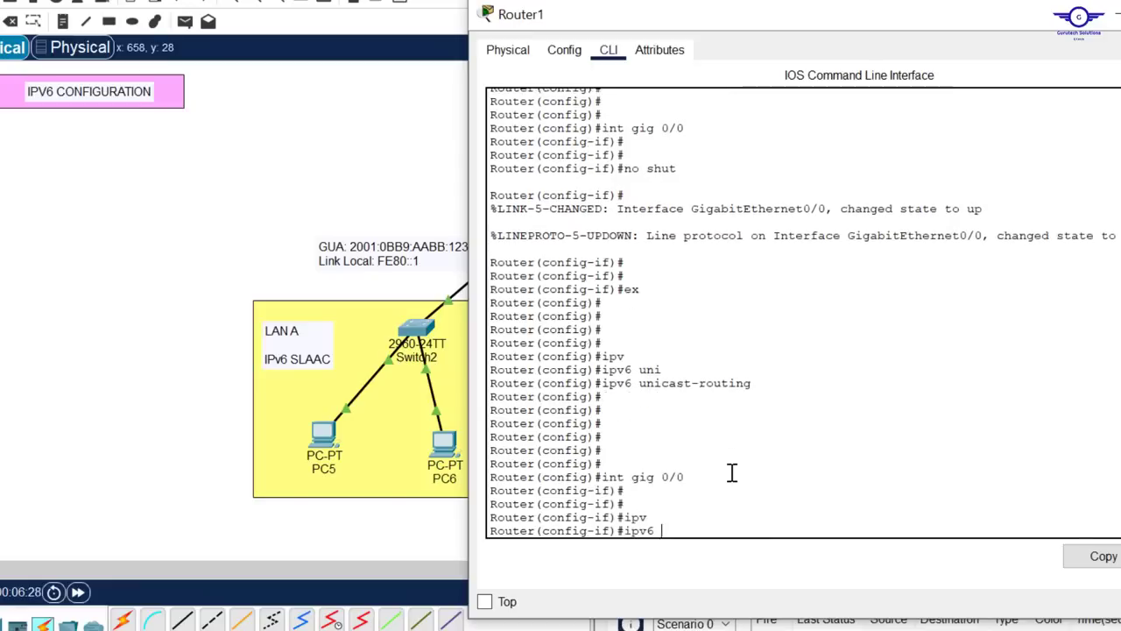
type("ad")
key("Tab")
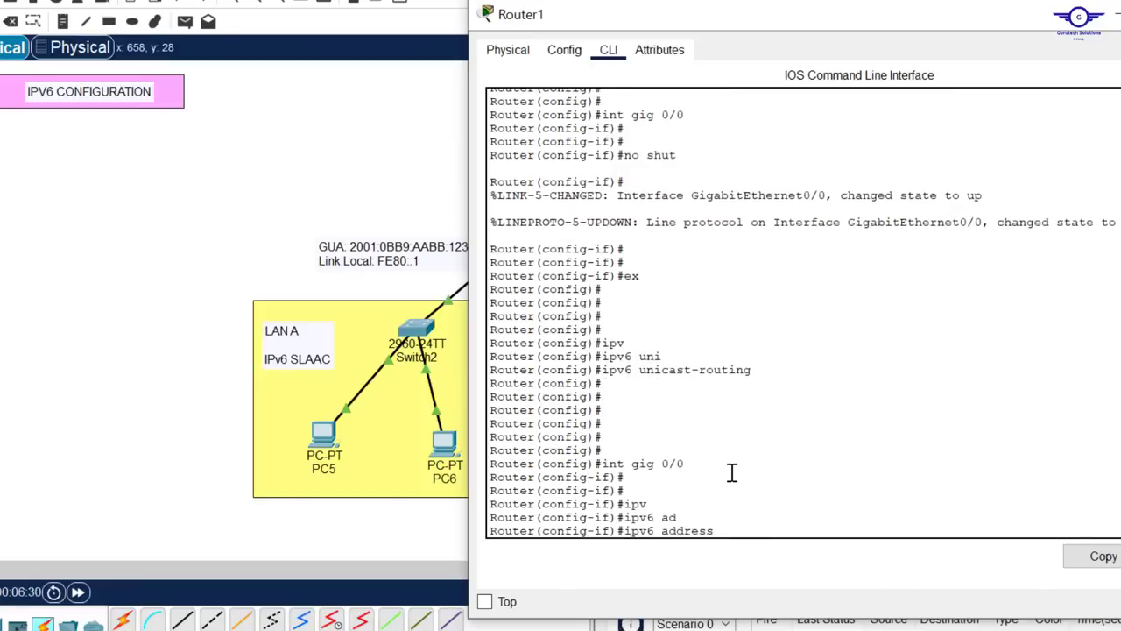
left_click(420, 271)
left_click_drag(418, 289, 378, 290)
key("ctrl+c")
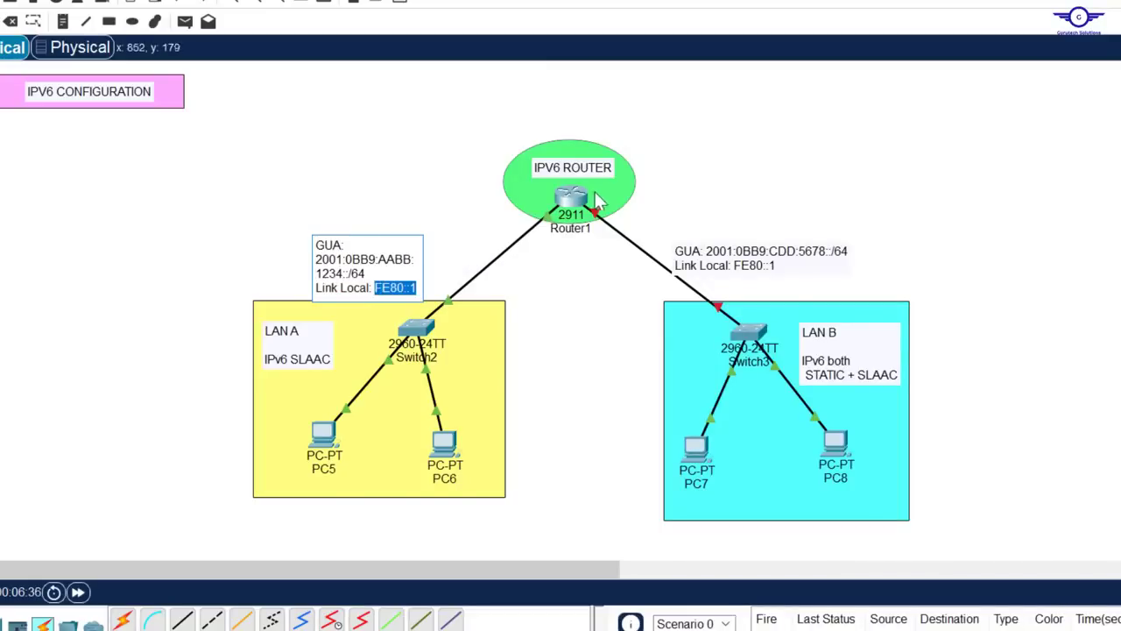
left_click(567, 201)
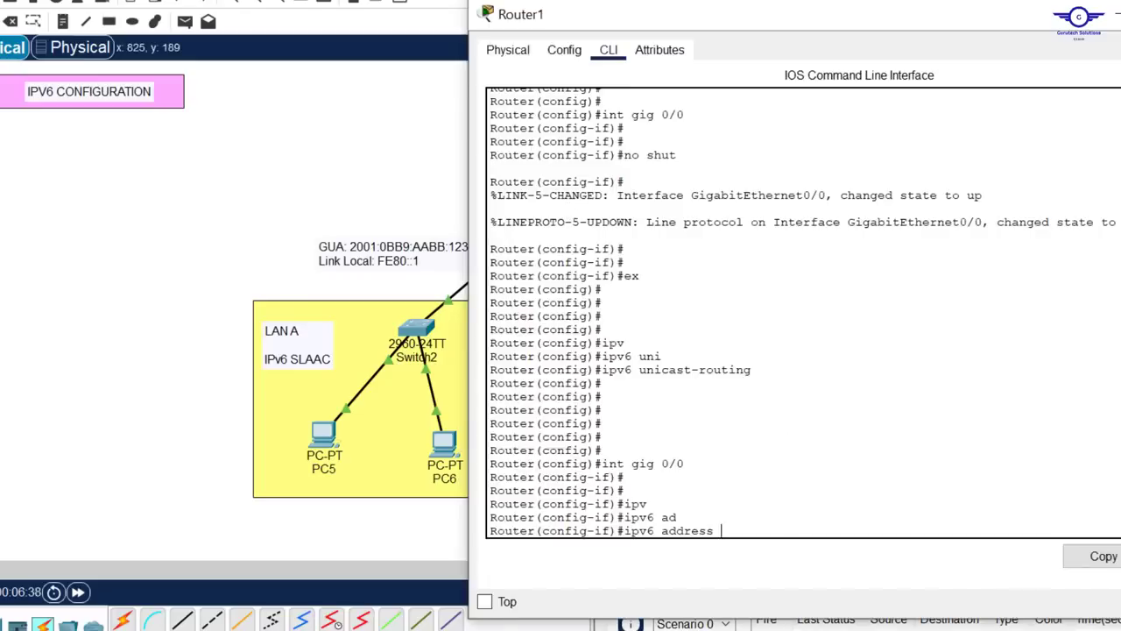
key("ctrl+v")
type("lin")
key("Tab")
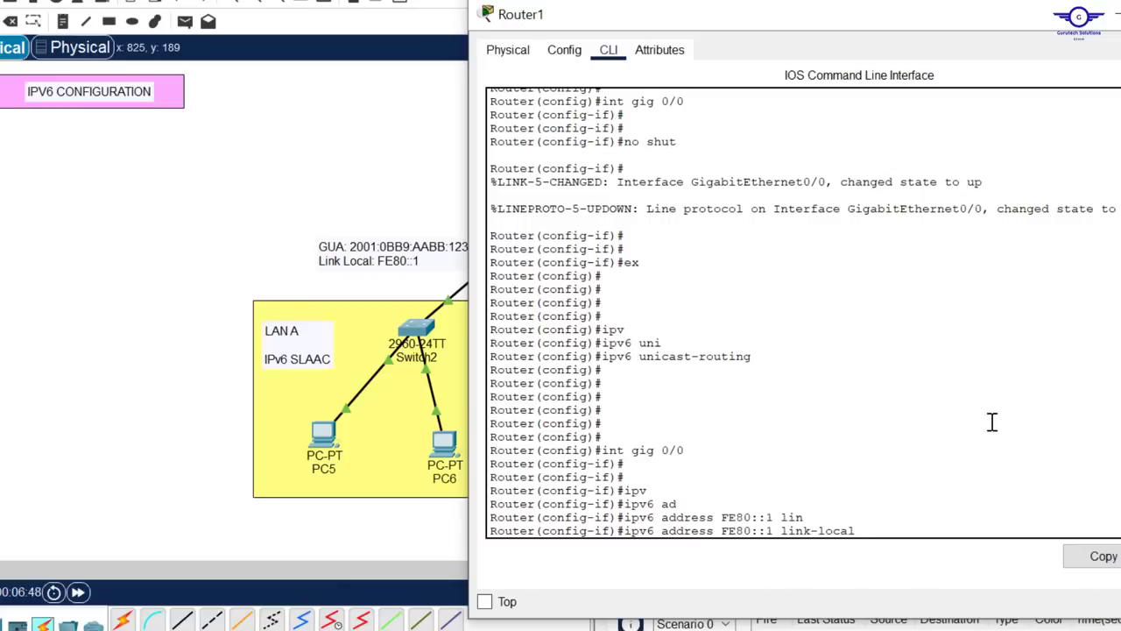
key("Return")
key("Return")
key("Return")
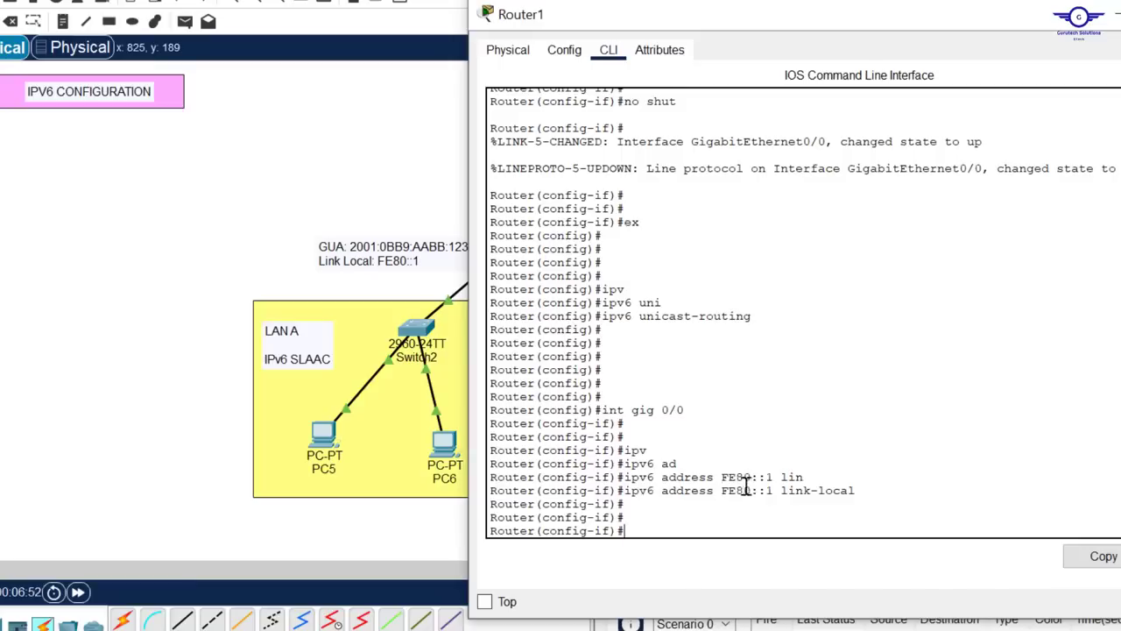
left_click_drag(774, 489, 863, 493)
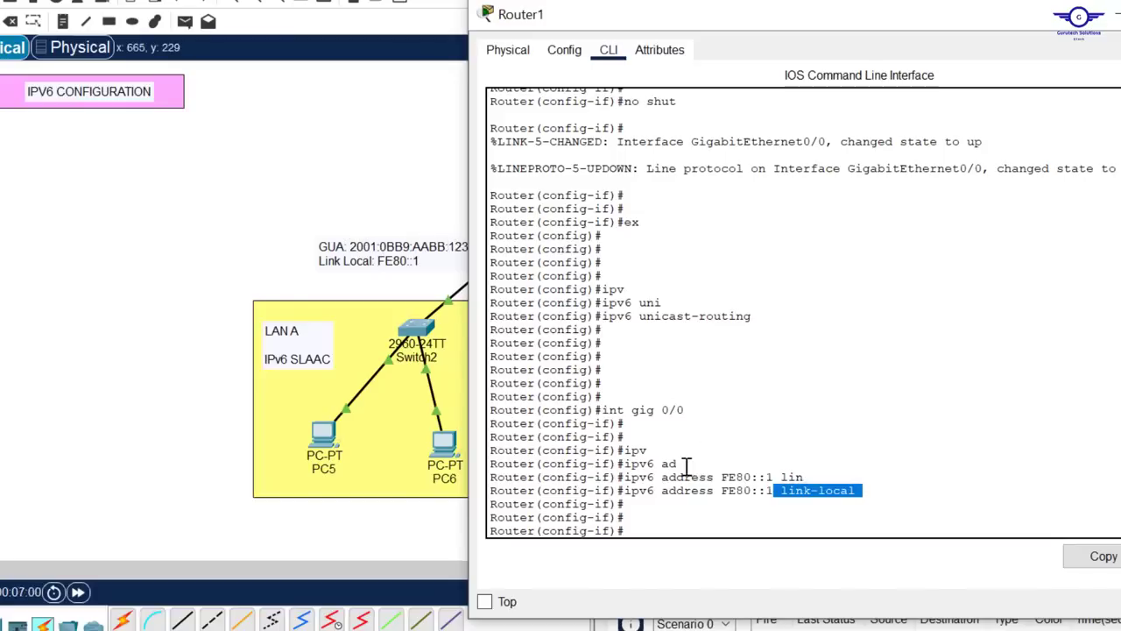
Step: Assign the global unicast address 2001:0BB9:AABB:1234::1/64 to gig 0/0 on Router1, copying the prefix from the LAN A note
type("ipcv")
key("Return")
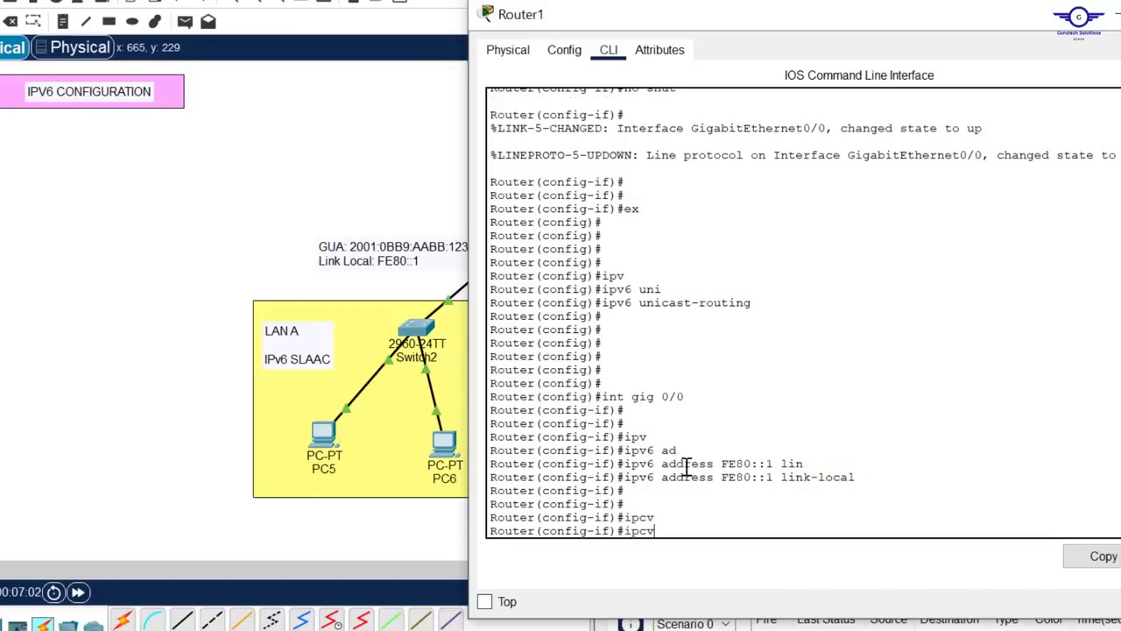
key("BackSpace")
key("BackSpace")
type("v")
key("Tab")
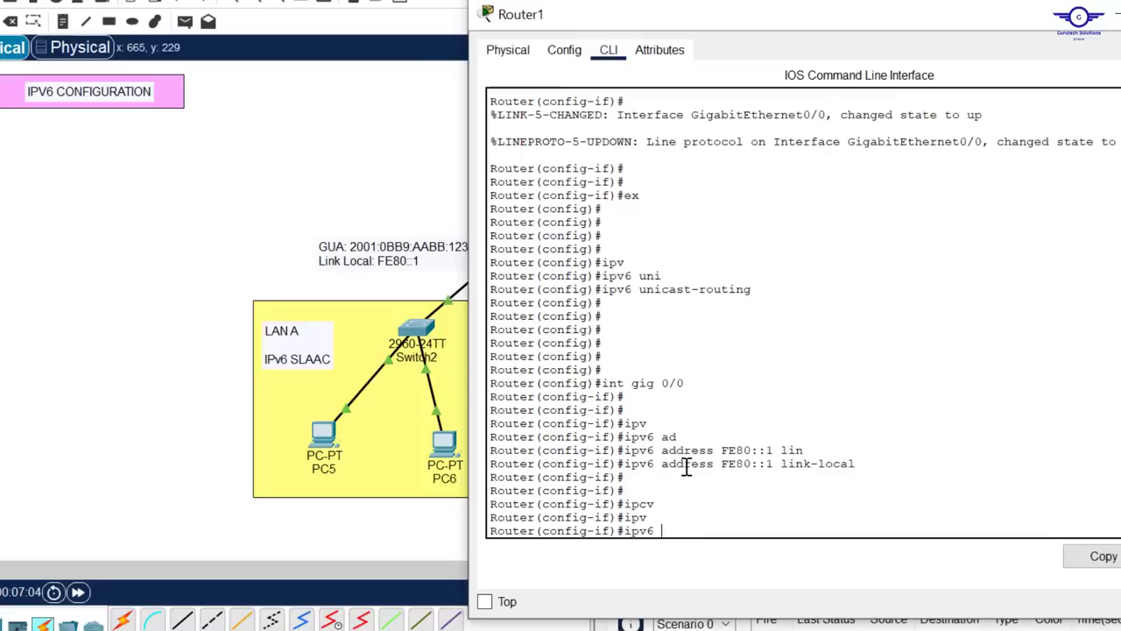
type("add")
key("Tab")
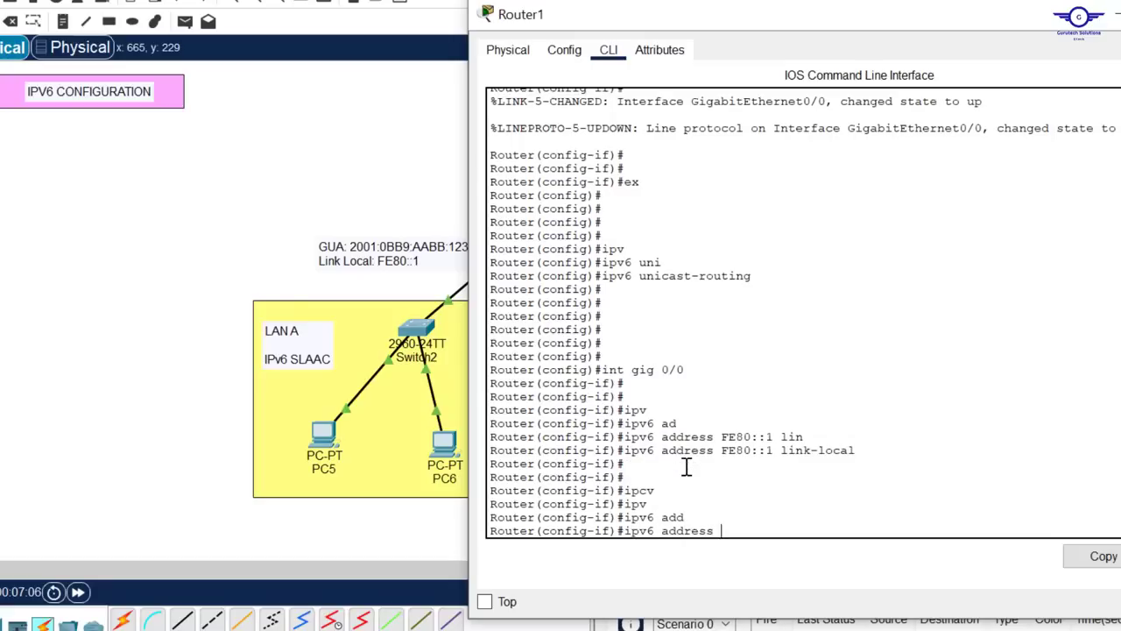
left_click(426, 266)
double_click(426, 266)
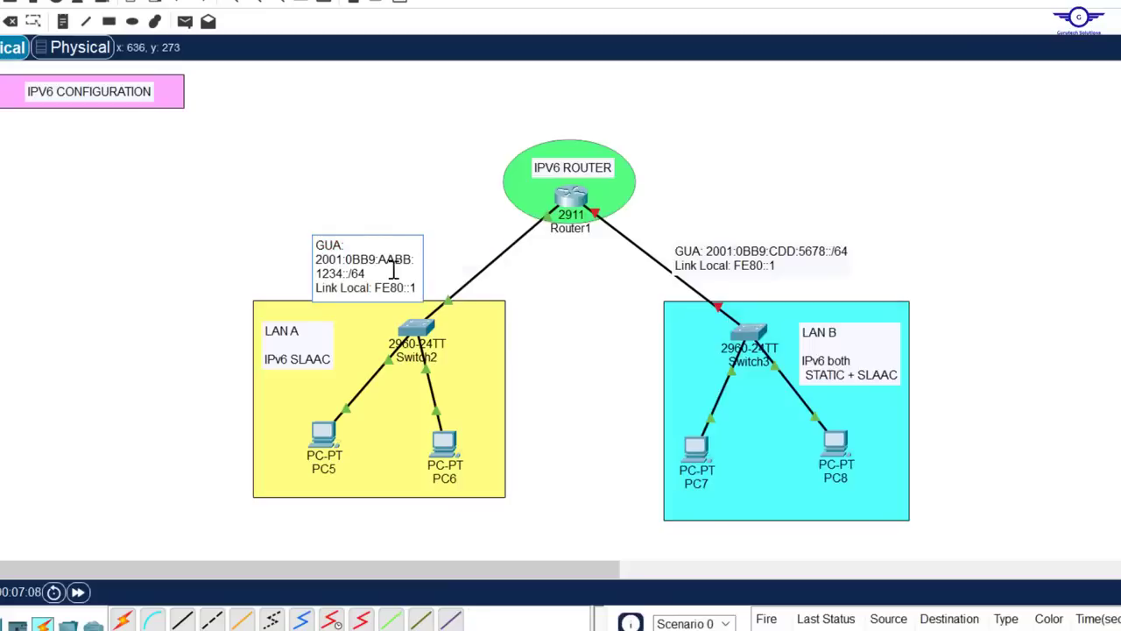
left_click_drag(349, 273, 316, 264)
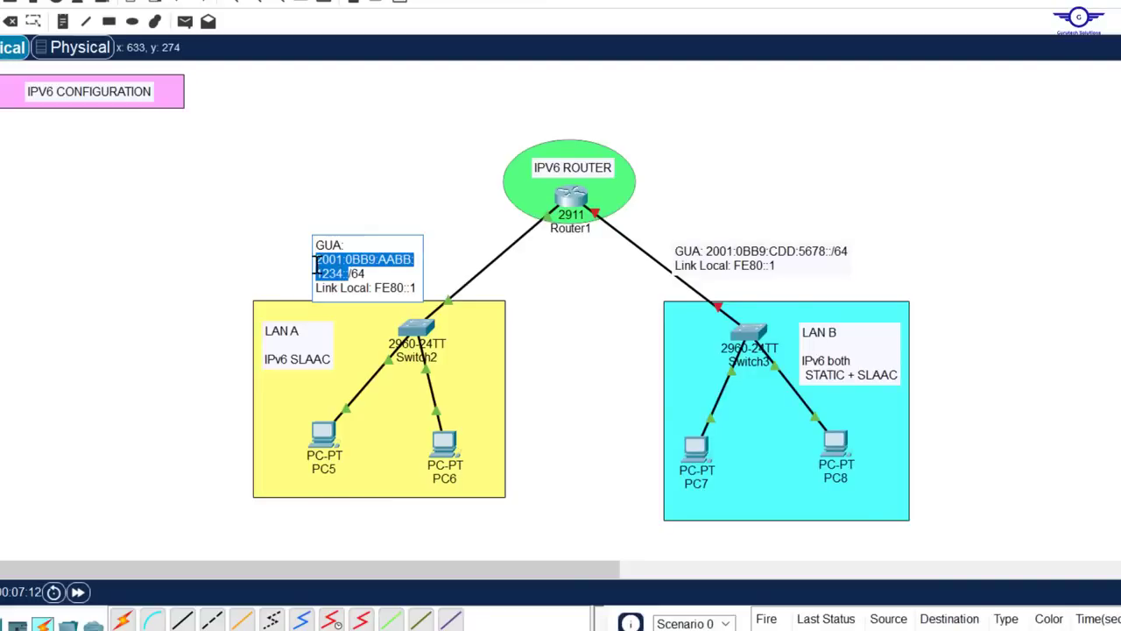
left_click(317, 265)
left_click_drag(313, 257, 320, 270)
key("ctrl+a")
key("Delete")
left_click(571, 198)
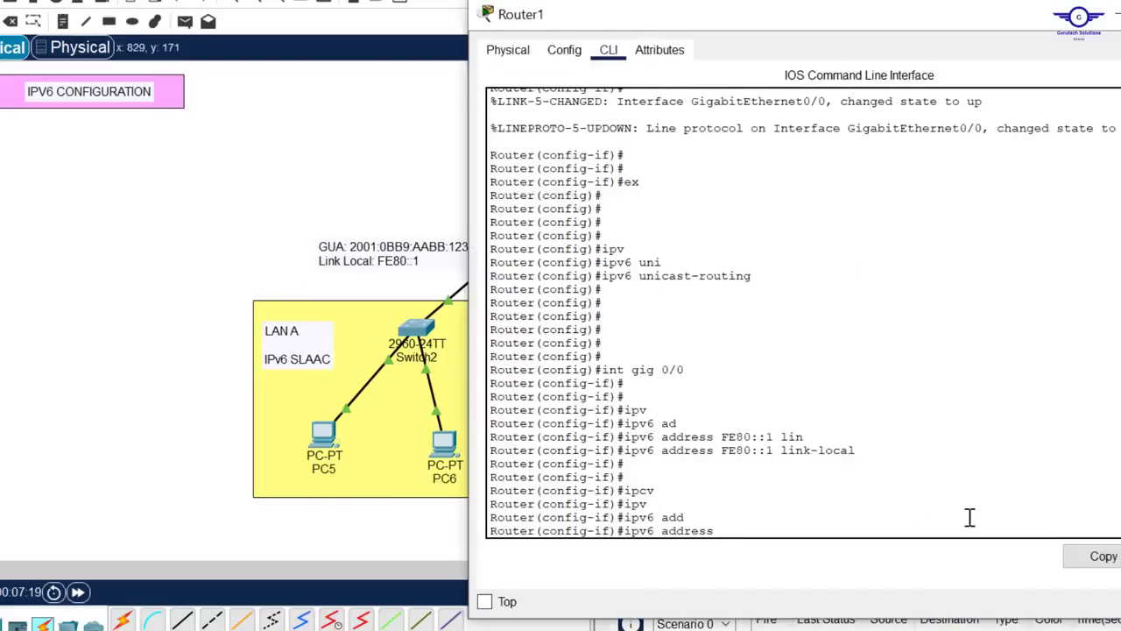
type("2001:0BB9:AABB:1234::")
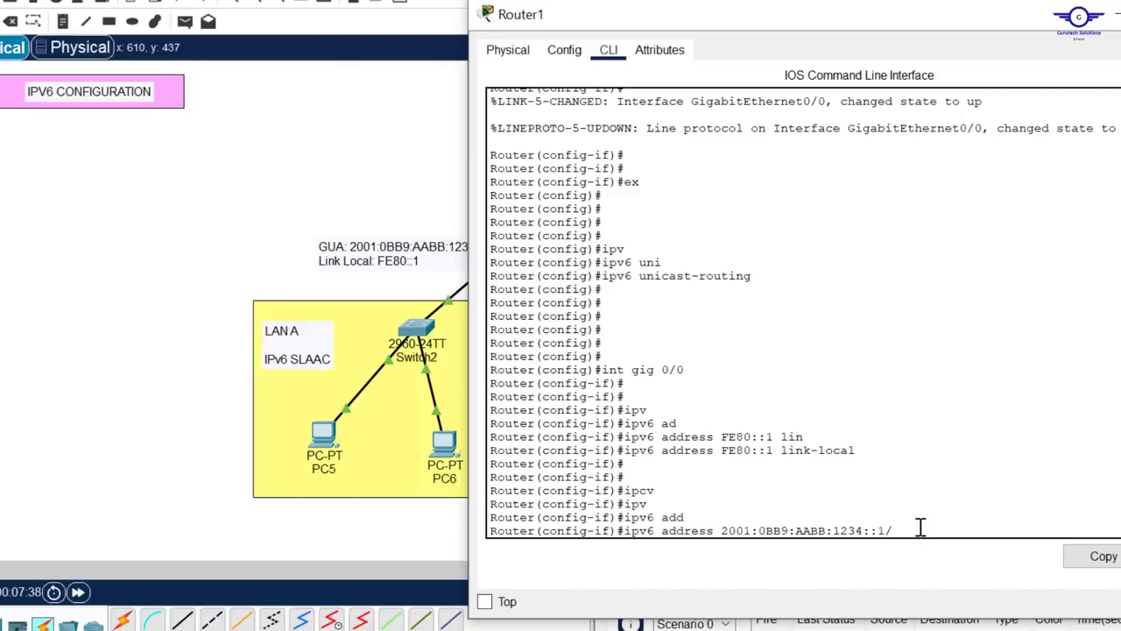
type("64")
key("Return")
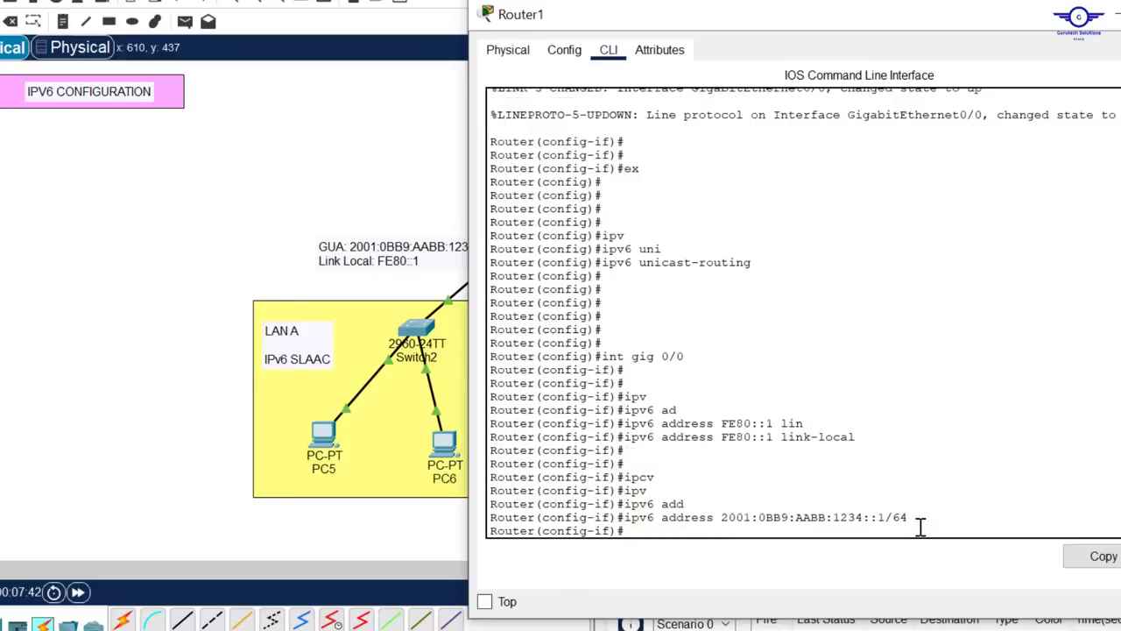
Step: Exit gig 0/0 interface configuration to global configuration mode on Router1
key("Return")
key("Return")
type("ex")
key("Return")
key("Return")
key("Return")
key("Return")
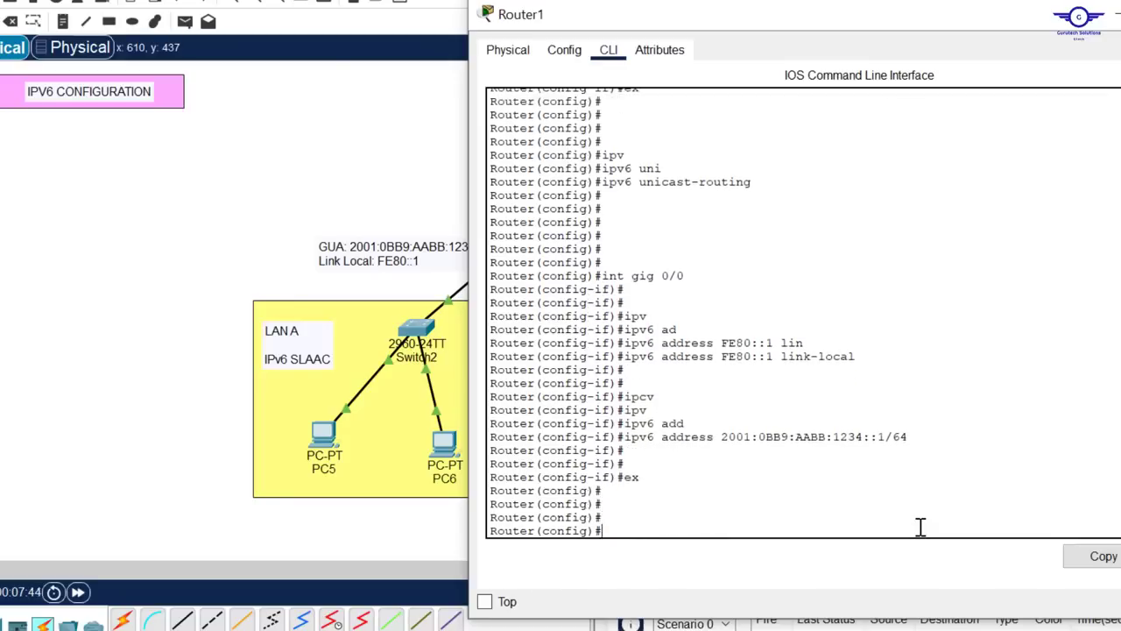
Step: Identify Router1's port toward LAN B and enter interface configuration mode with int gig 0/1
left_click(294, 92)
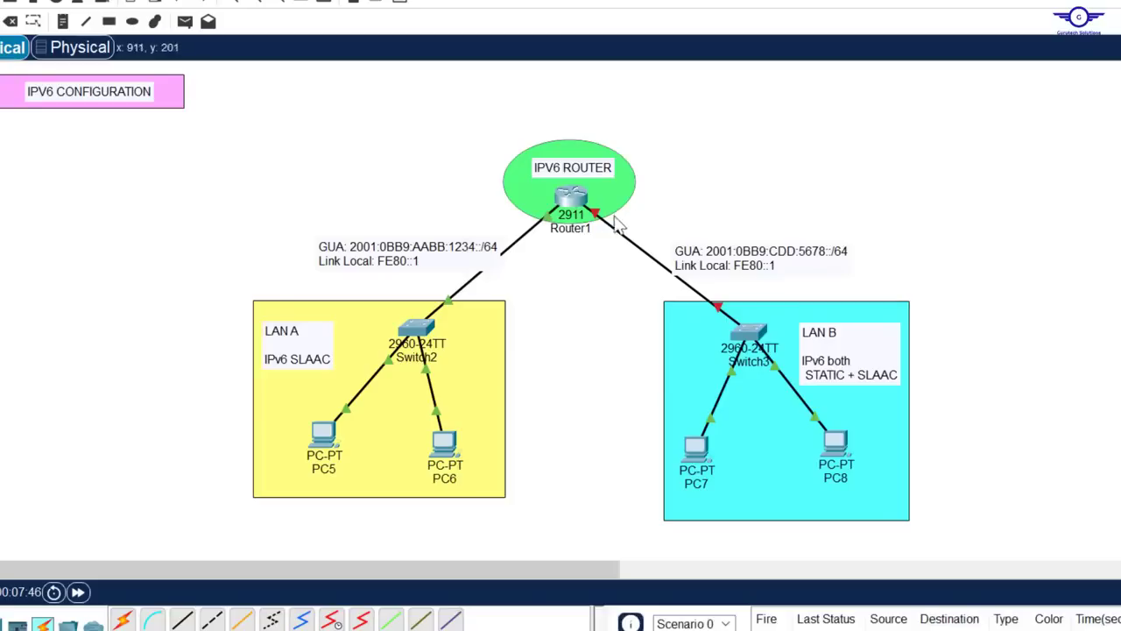
mouse_move(598, 223)
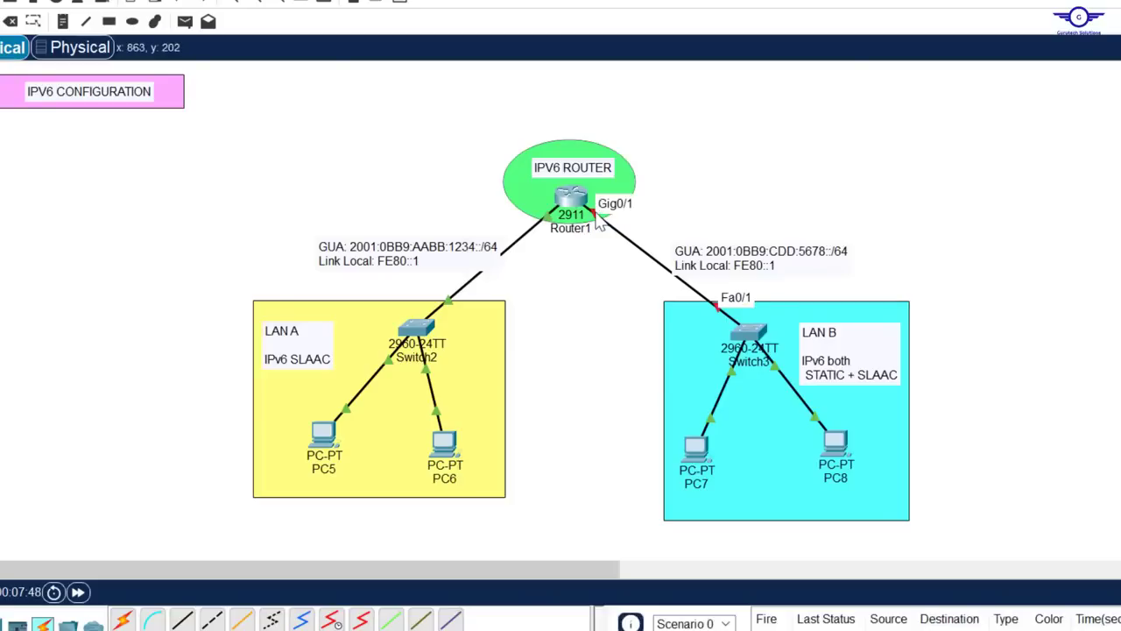
left_click(564, 192)
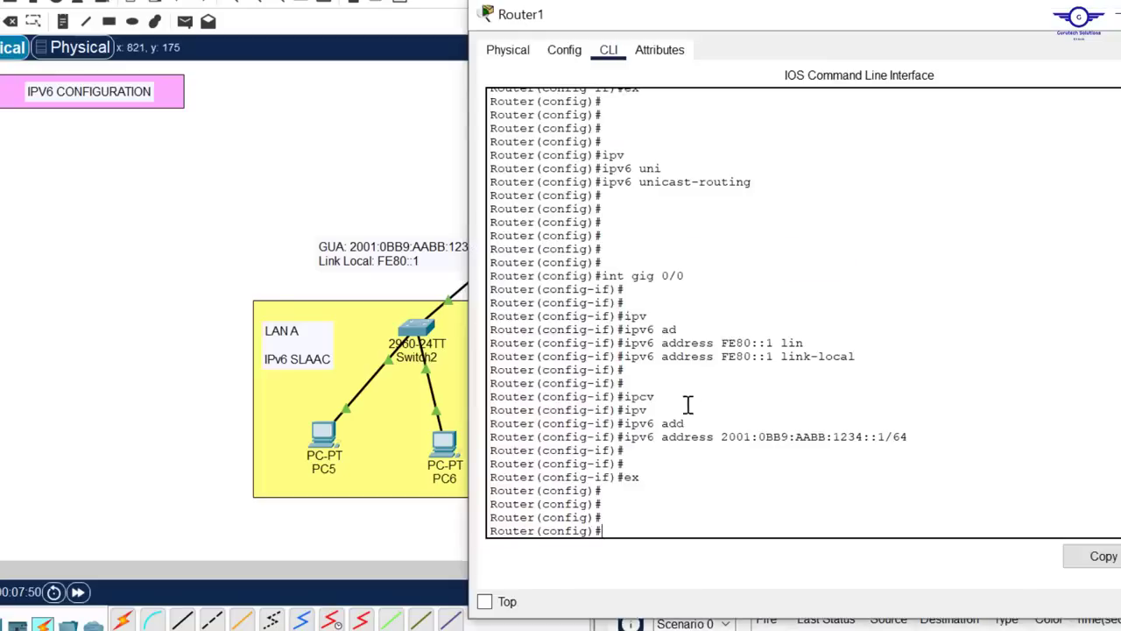
key("Return")
key("Return")
key("Up")
key("Up")
key("Up")
key("Up")
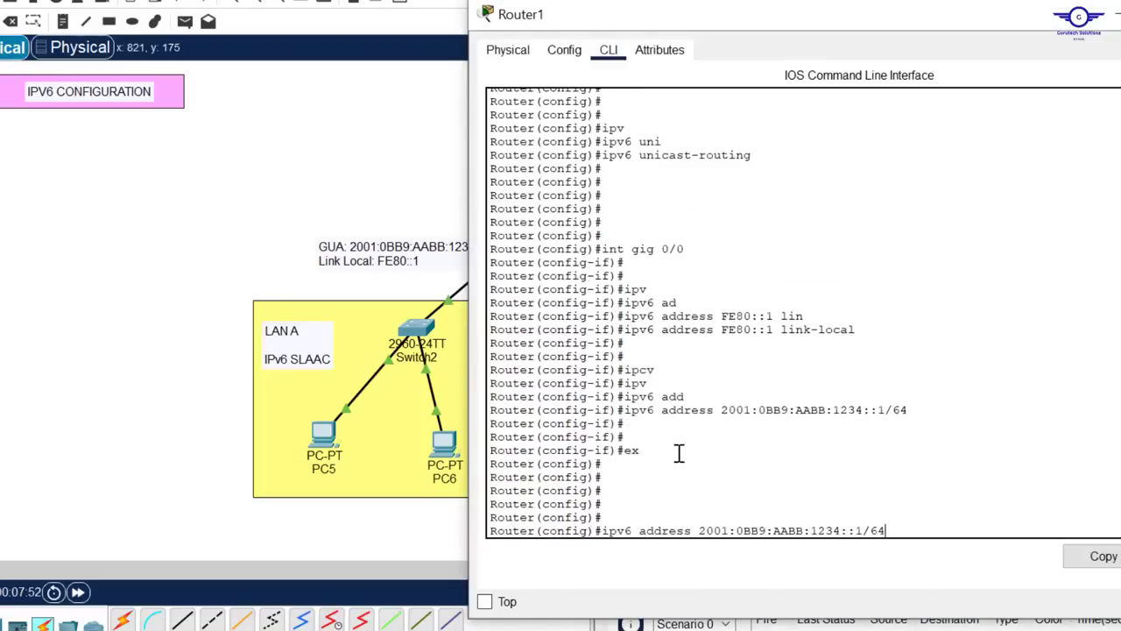
type("1")
key("Return")
key("Return")
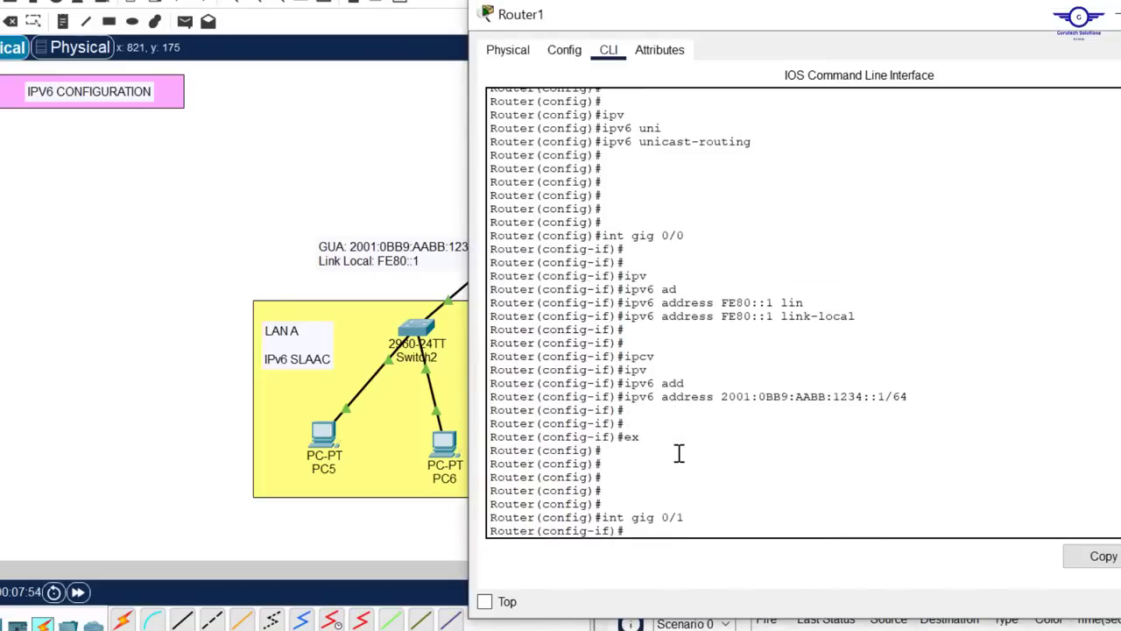
Step: Enable the gig 0/1 interface on Router1 with no shut
type("no shu")
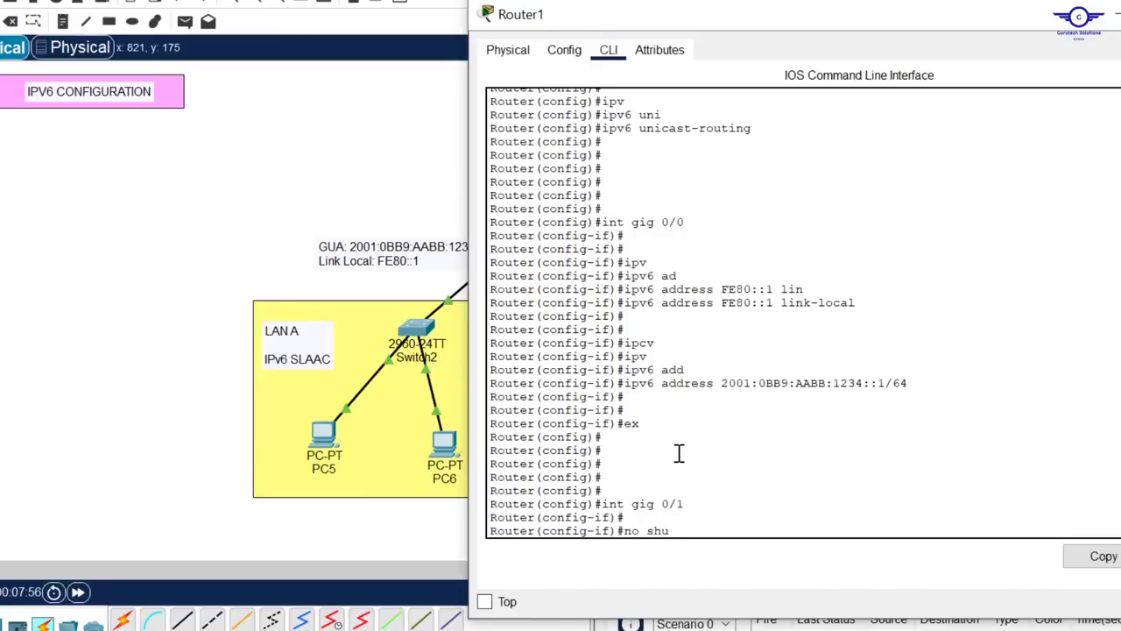
type("t")
key("Return")
key("Return")
key("Return")
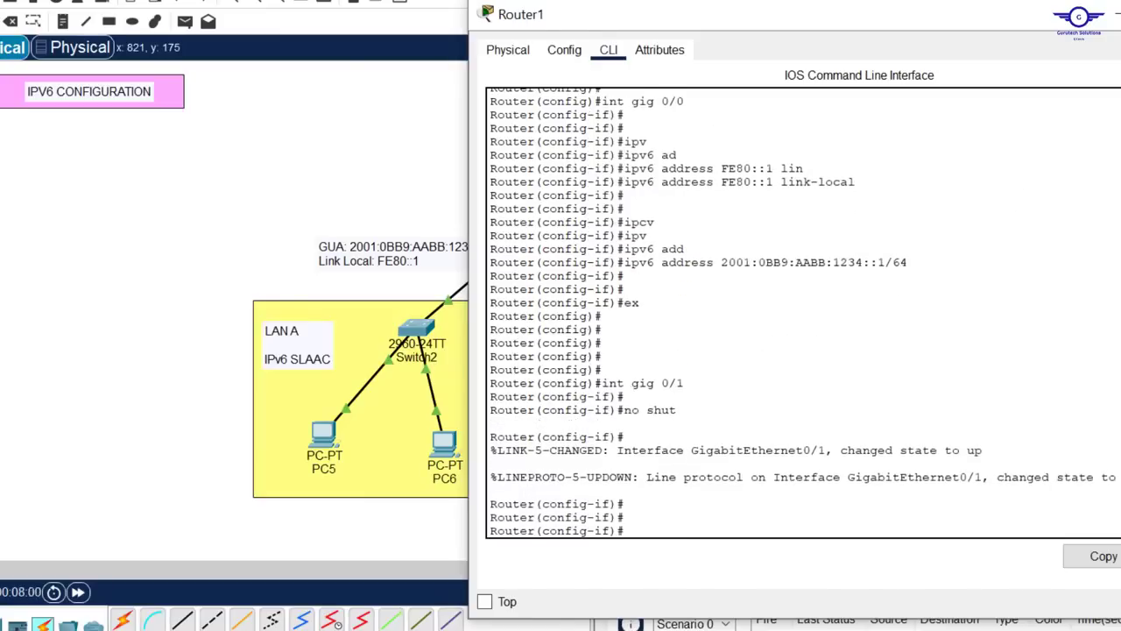
Step: Close Router1's window and change the link-local address in the LAN B note to FE80::2
key("alt+F4")
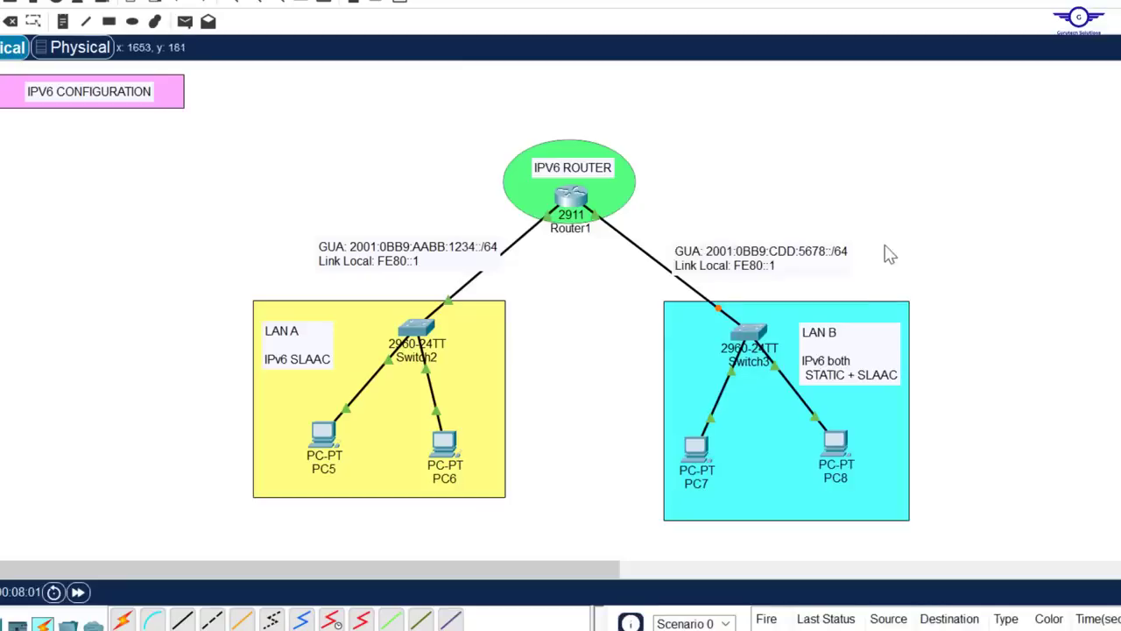
double_click(767, 268)
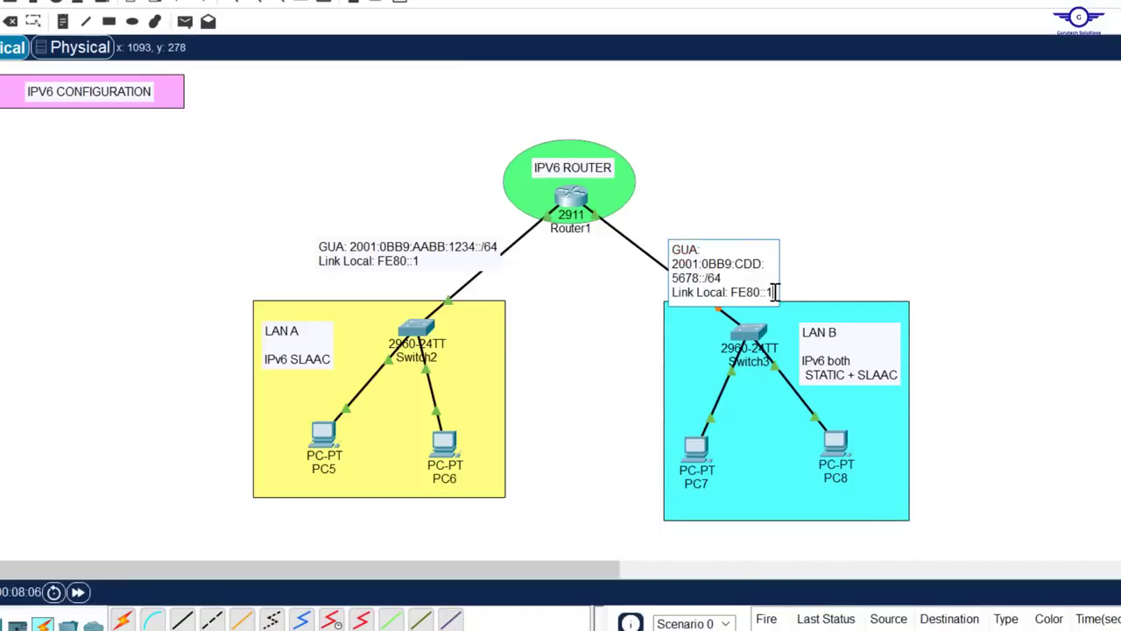
key("BackSpace")
type("2")
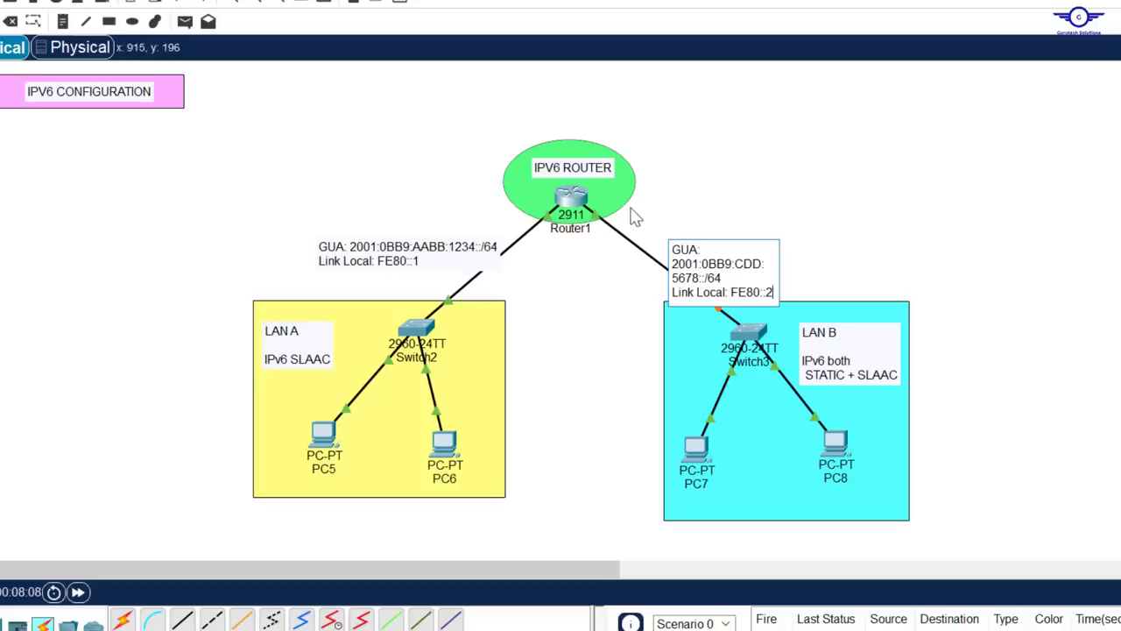
Step: Assign the link-local address FE80::2 to gig 0/1 on Router1 by recalling and editing the earlier ipv6 address link-local command
left_click(568, 199)
key("Up")
key("Up")
key("Up")
key("Up")
key("Up")
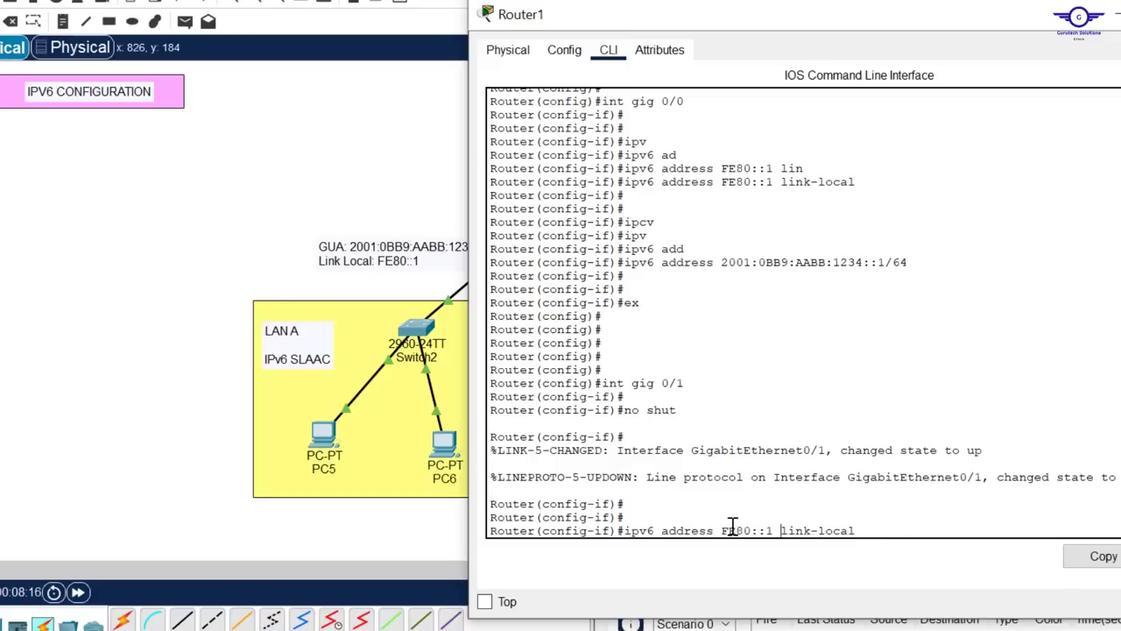
key("Left")
key("Left")
key("Left")
key("Left")
key("Left")
key("Left")
key("Left")
key("Left")
key("Left")
key("Left")
key("Left")
key("BackSpace")
type("2")
key("Return")
key("Return")
key("Return")
key("Return")
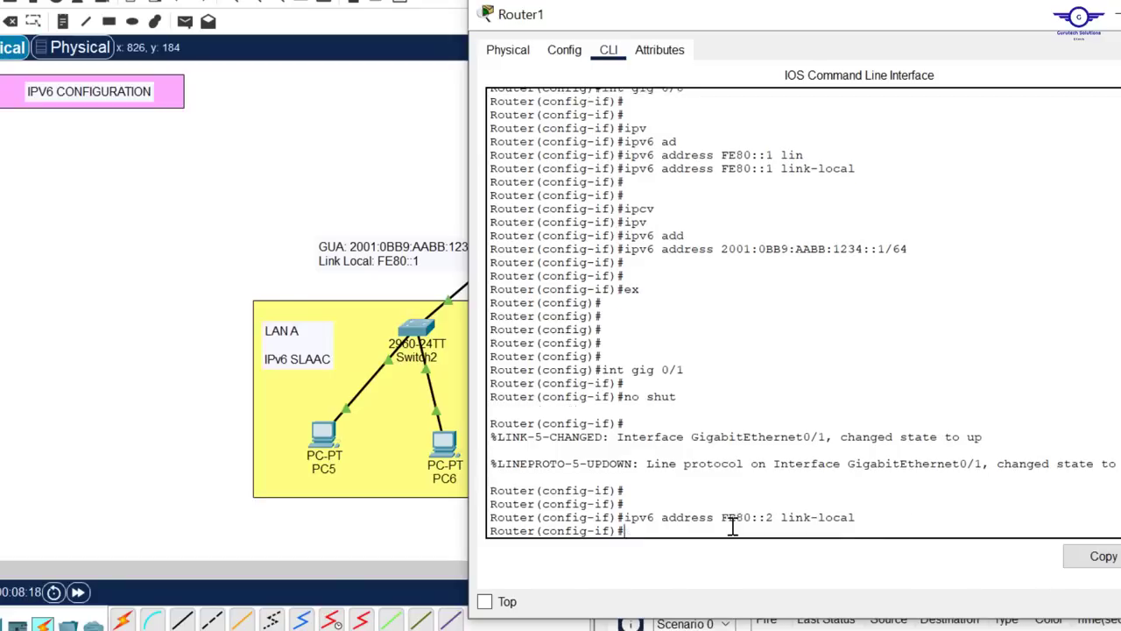
Step: Assign the global unicast address 2001:0BB9:CDD:5678::1/64 to gig 0/1 on Router1, copying the prefix from the LAN B note
left_click(1120, 14)
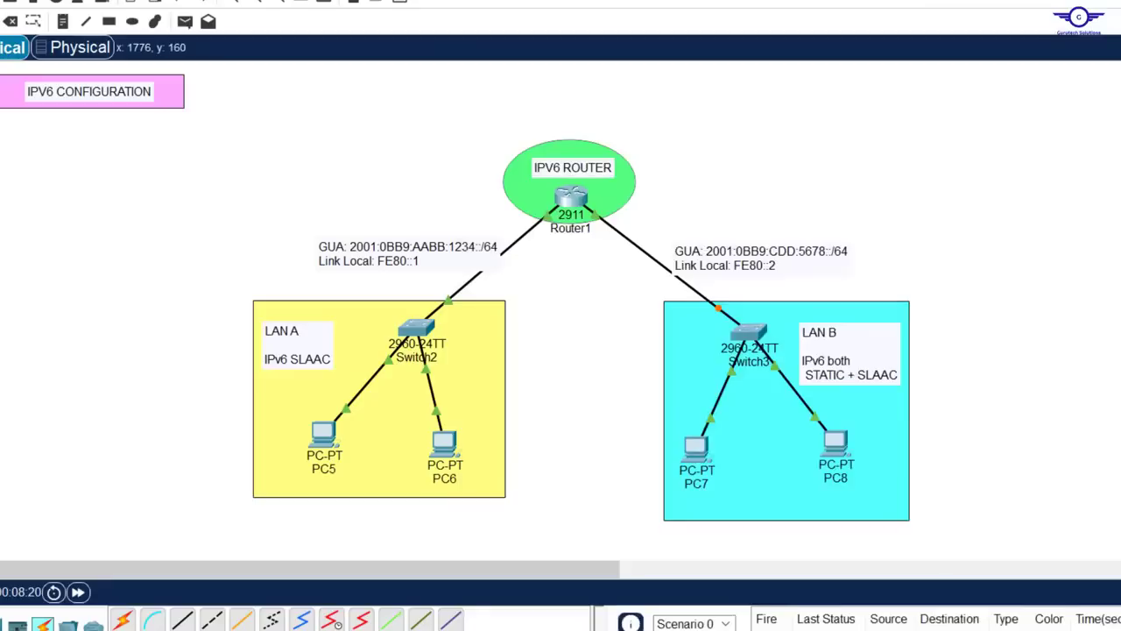
double_click(751, 264)
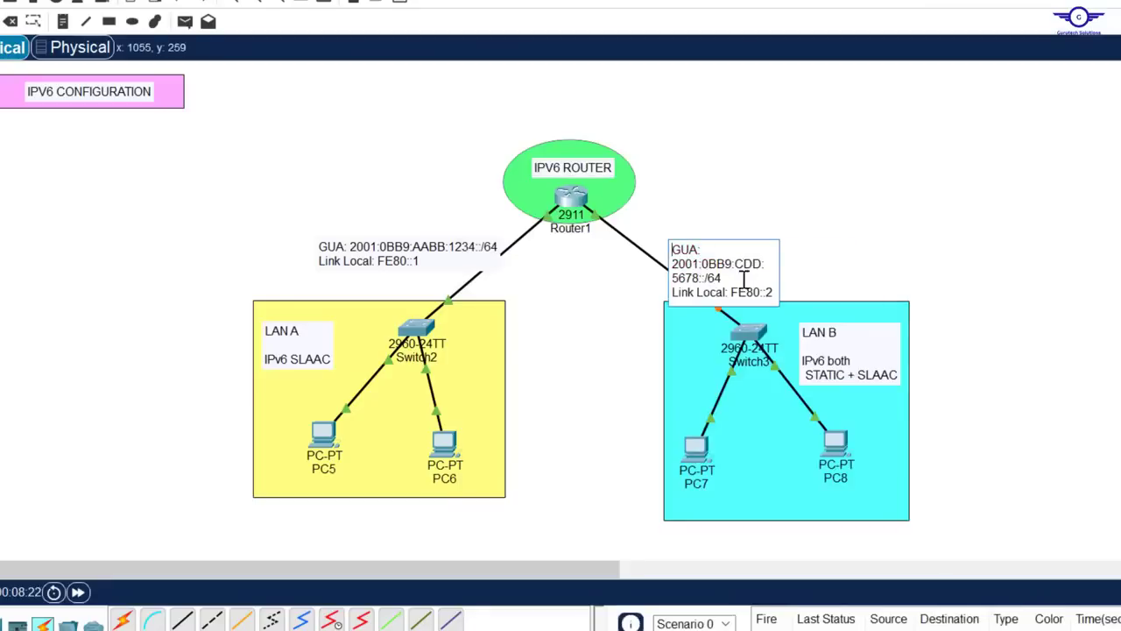
left_click_drag(715, 279, 675, 268)
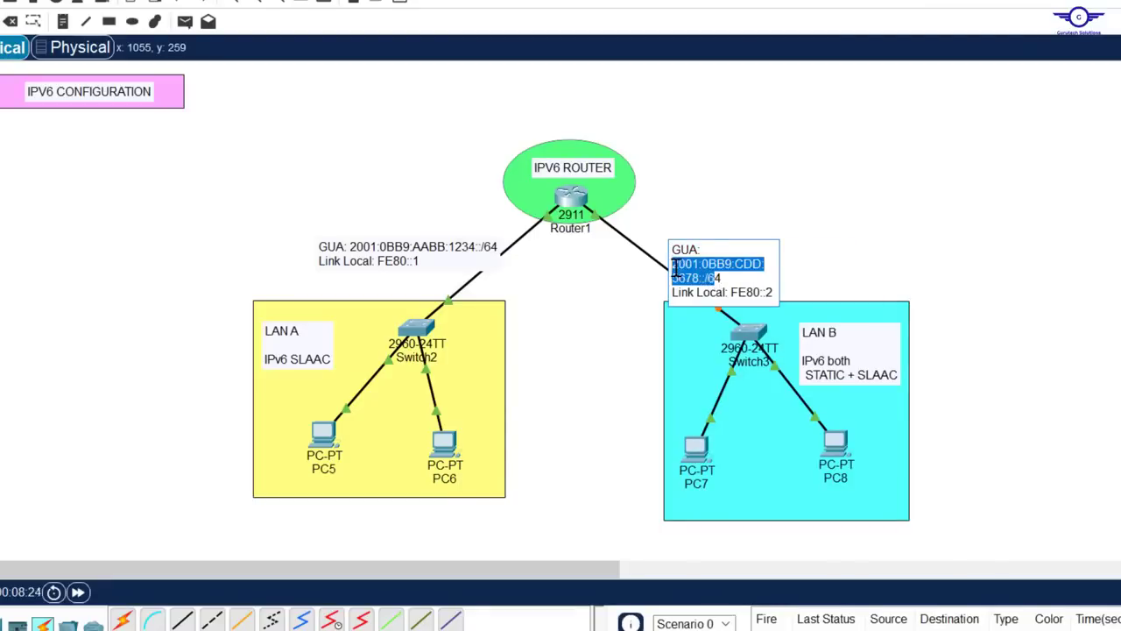
left_click(571, 197)
type("ig-if)#ip")
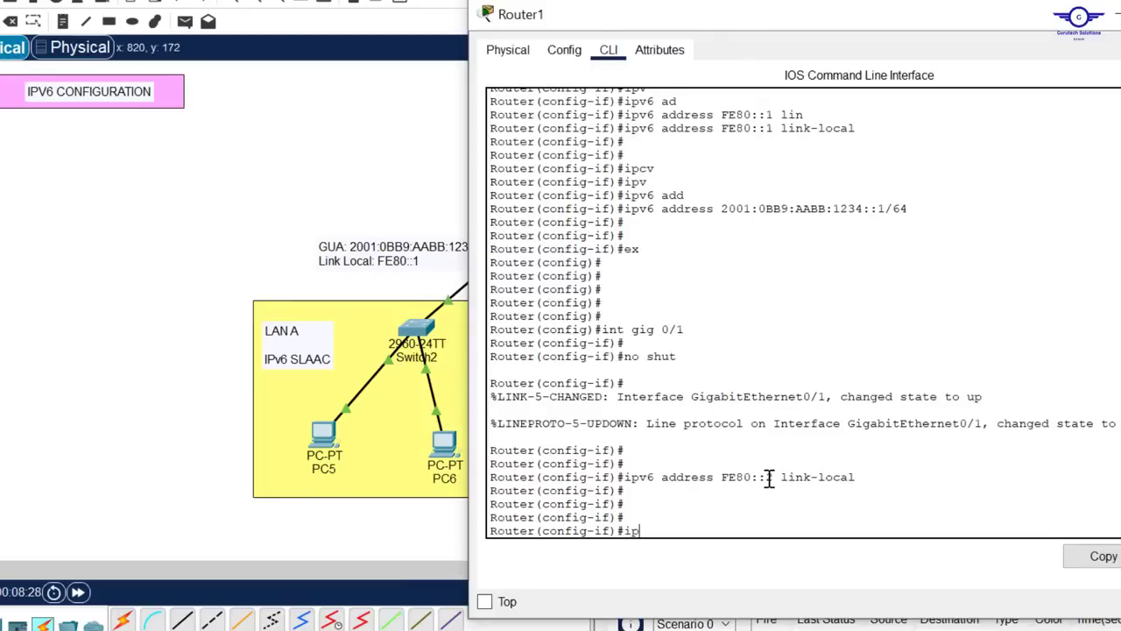
type("v")
key("Tab")
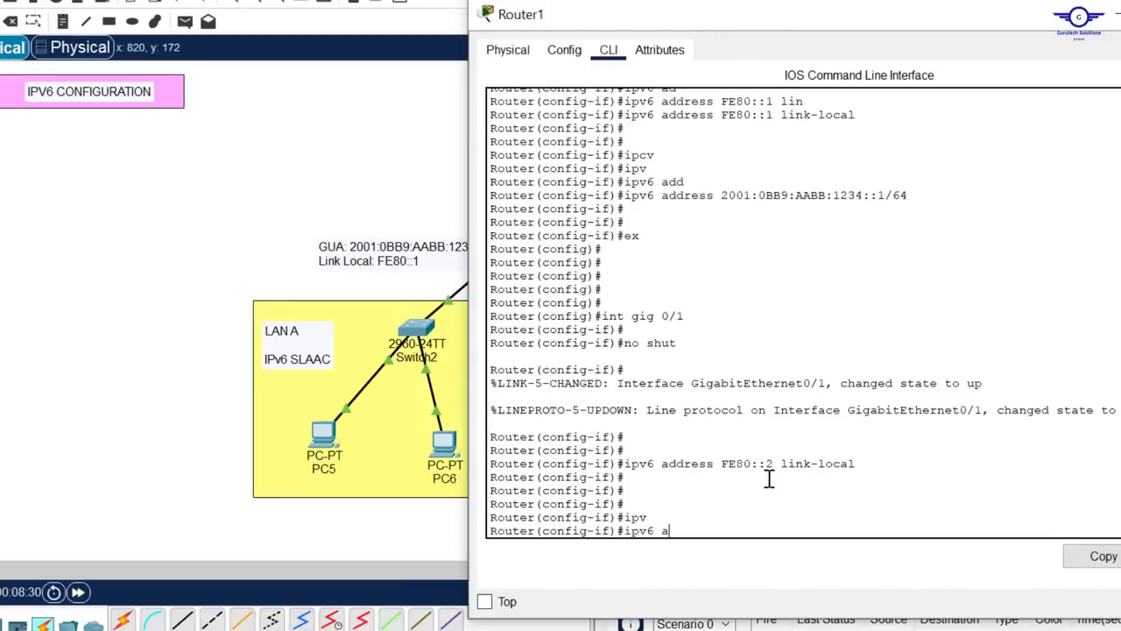
type("ad")
key("Tab")
type("2001:0BB9:CDD:5678::/6")
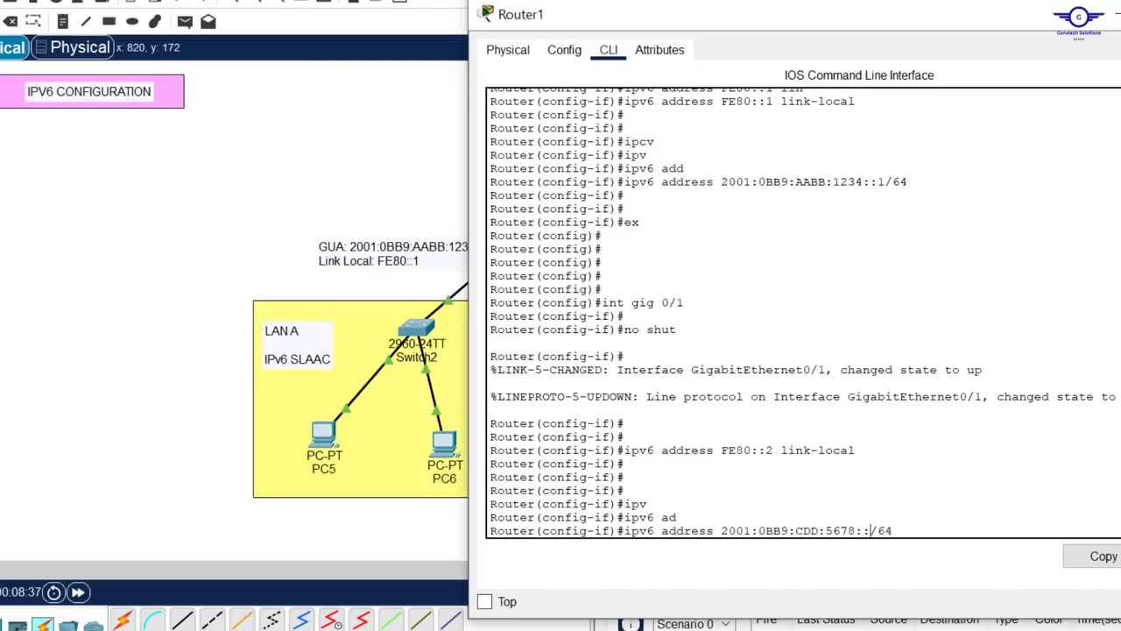
type("1")
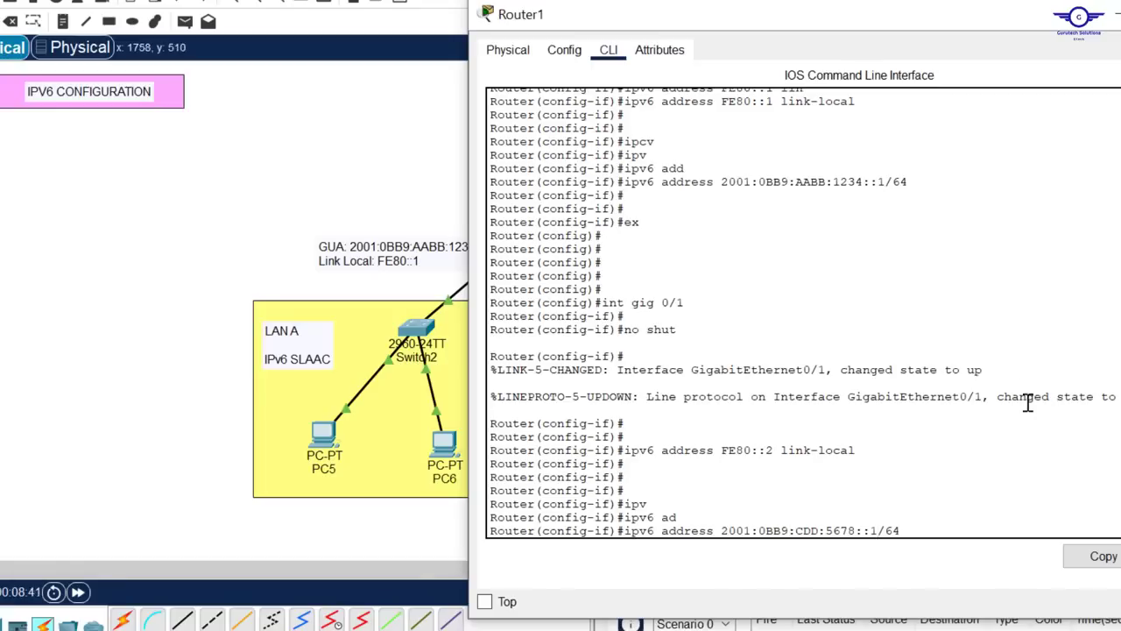
key("Return")
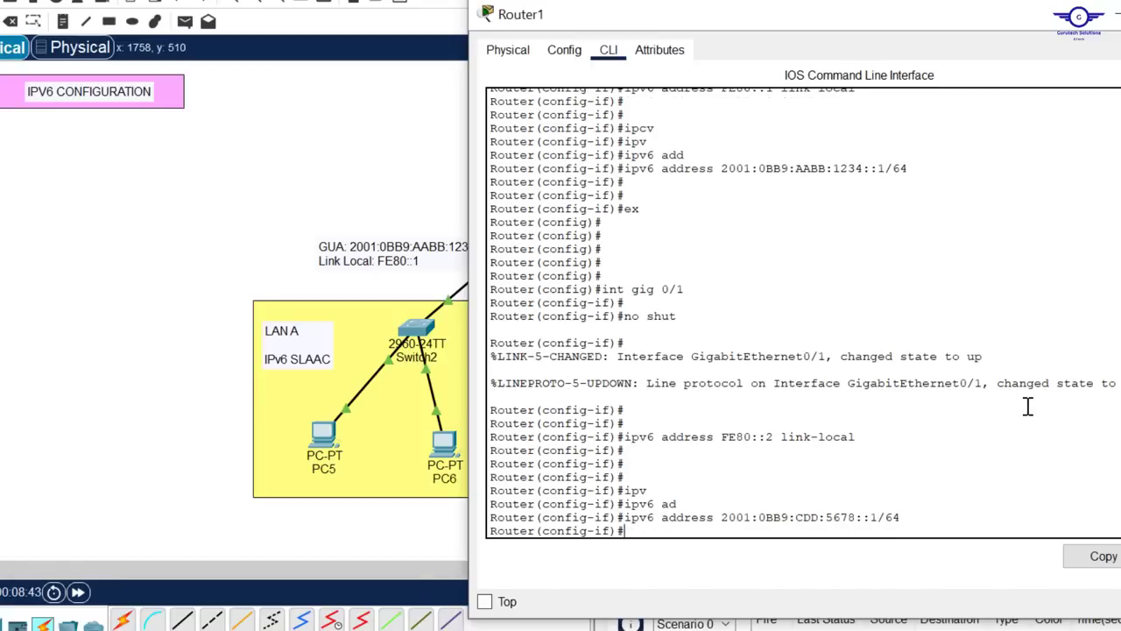
Step: Exit to global configuration mode, save Router1's configuration with do wr, and close the router window
type("exit")
key("Return")
key("Return")
key("Return")
key("Return")
key("Return")
type("do w")
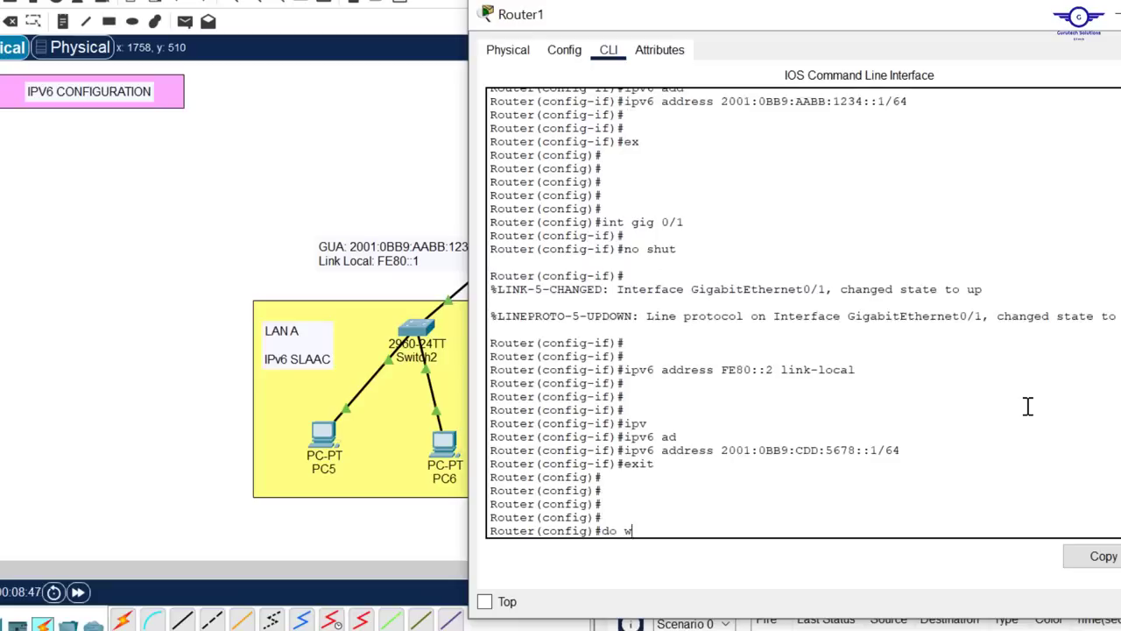
type("r")
key("Return")
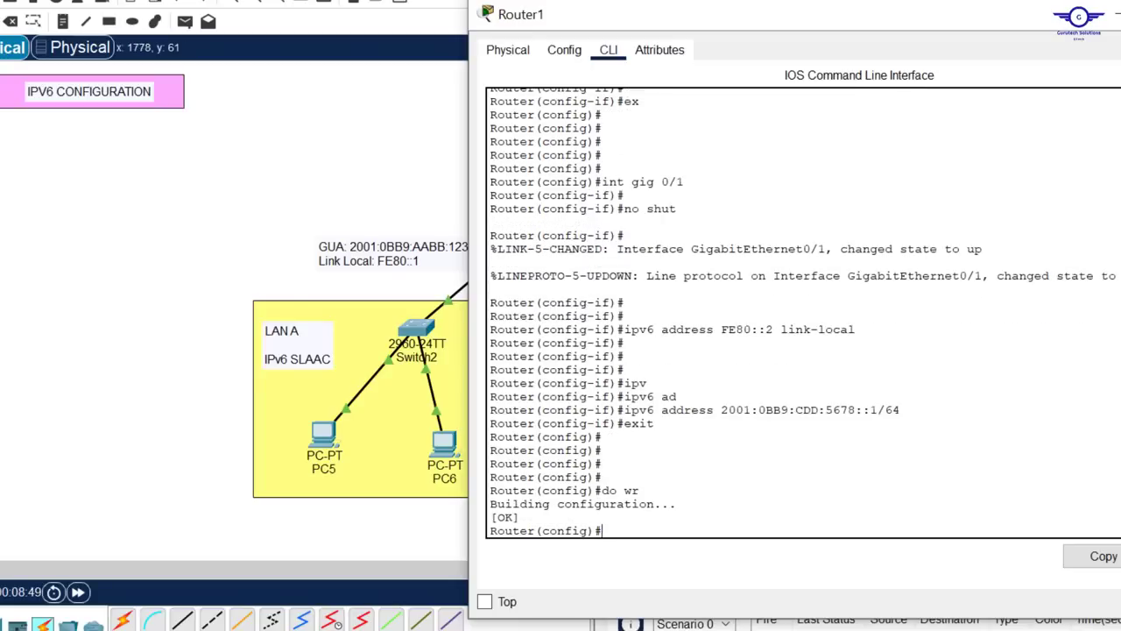
key("alt+F4")
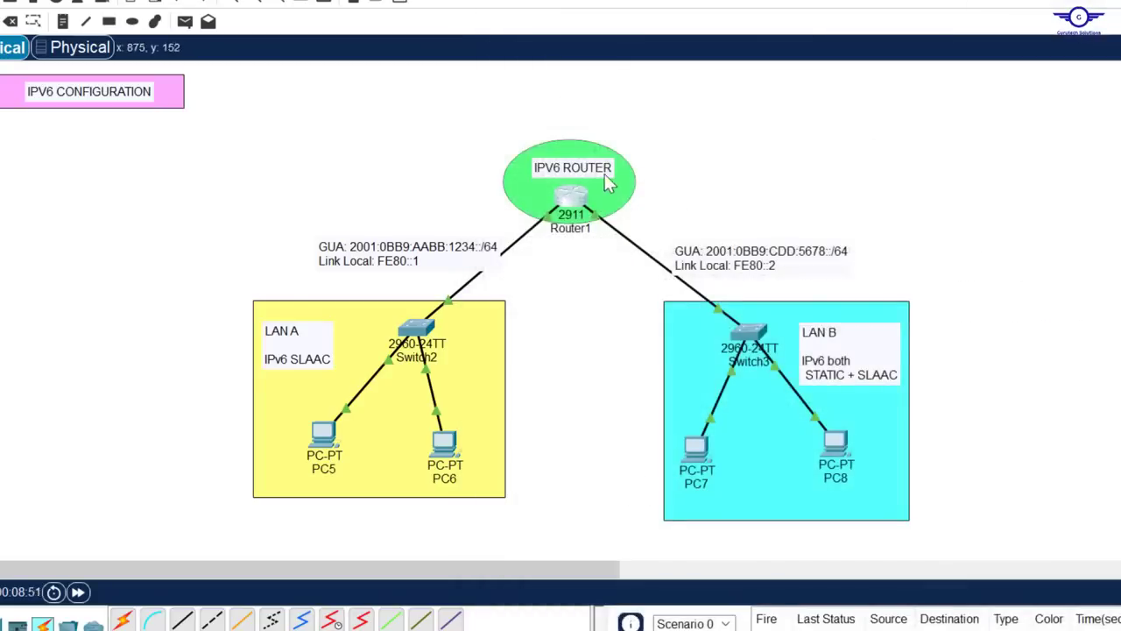
left_click_drag(483, 120, 657, 247)
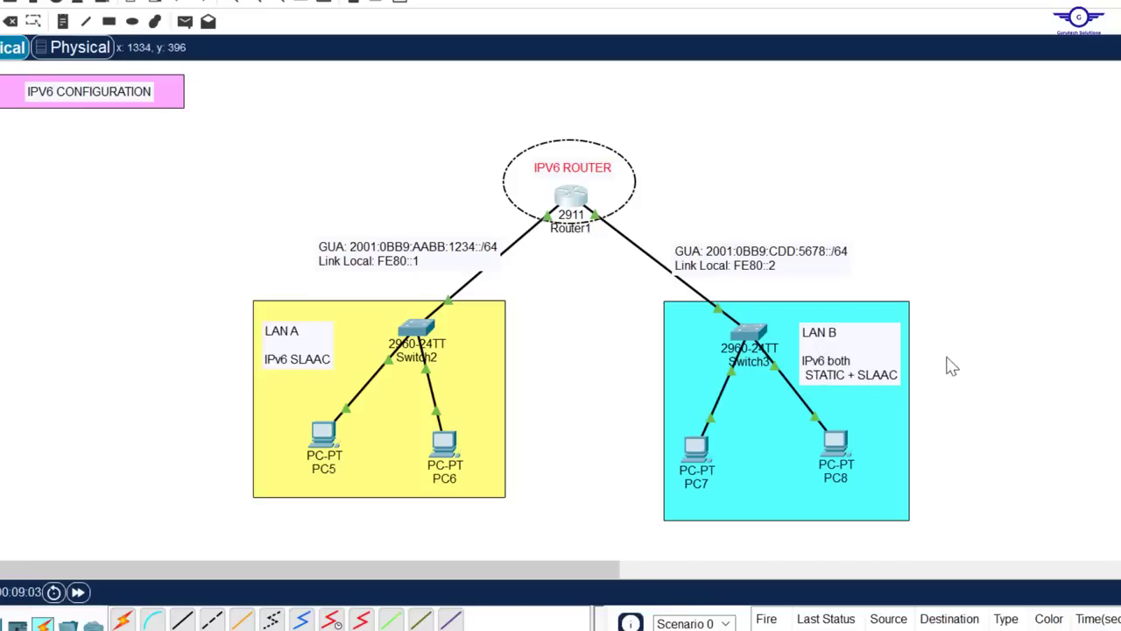
left_click(1029, 283)
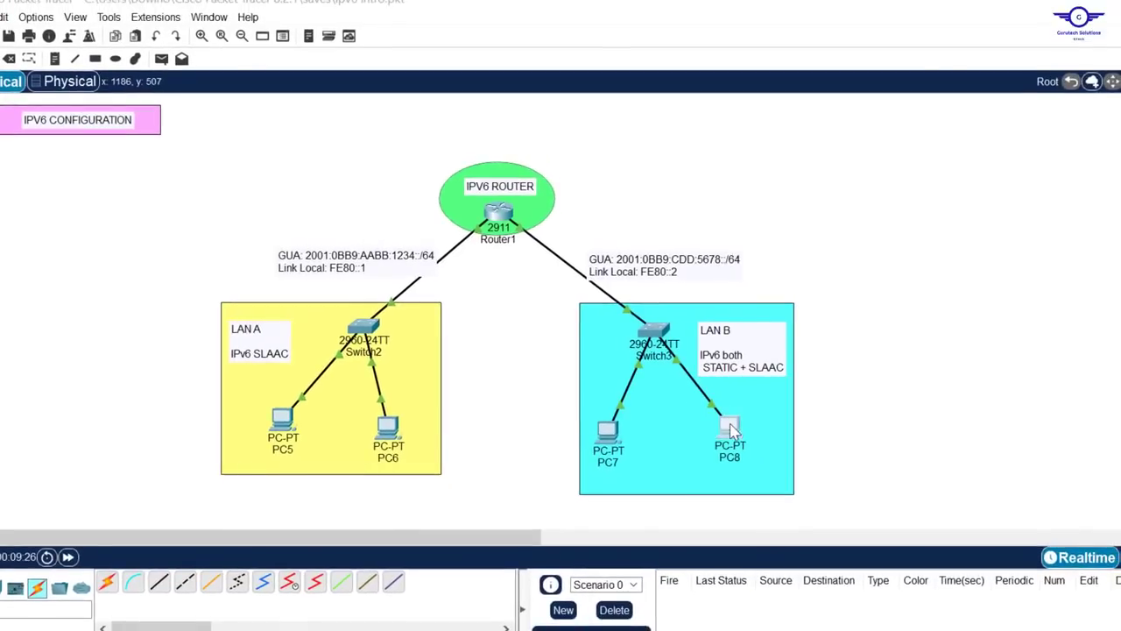
Step: Set PC8's IPv6 configuration to Automatic and compare the received address and gateway with the LAN B addressing note
left_click(732, 429)
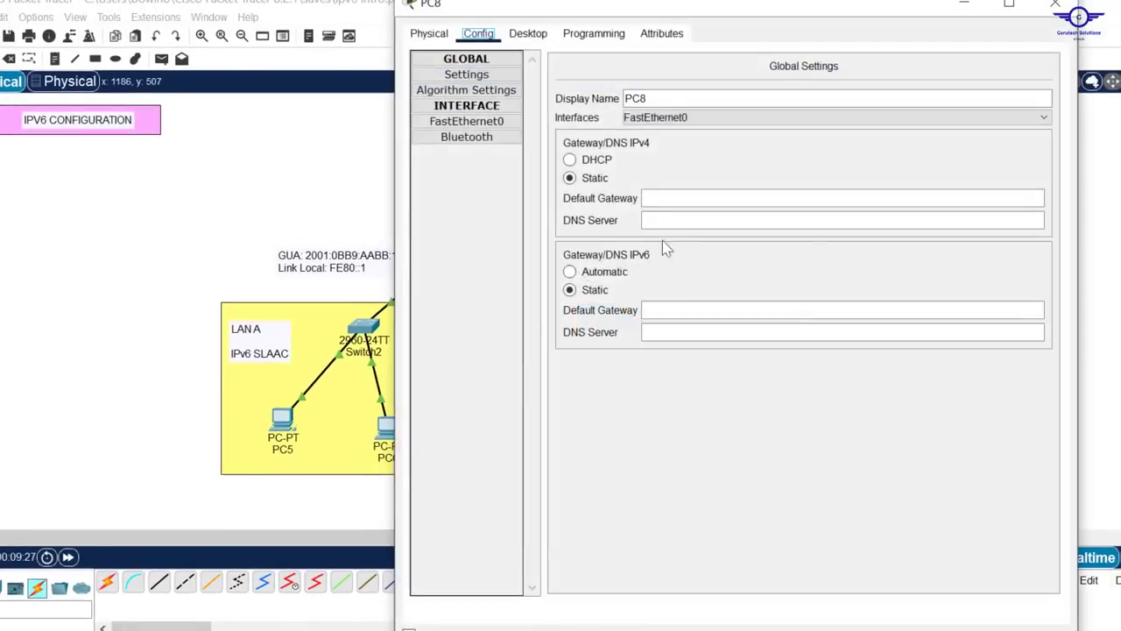
left_click(528, 35)
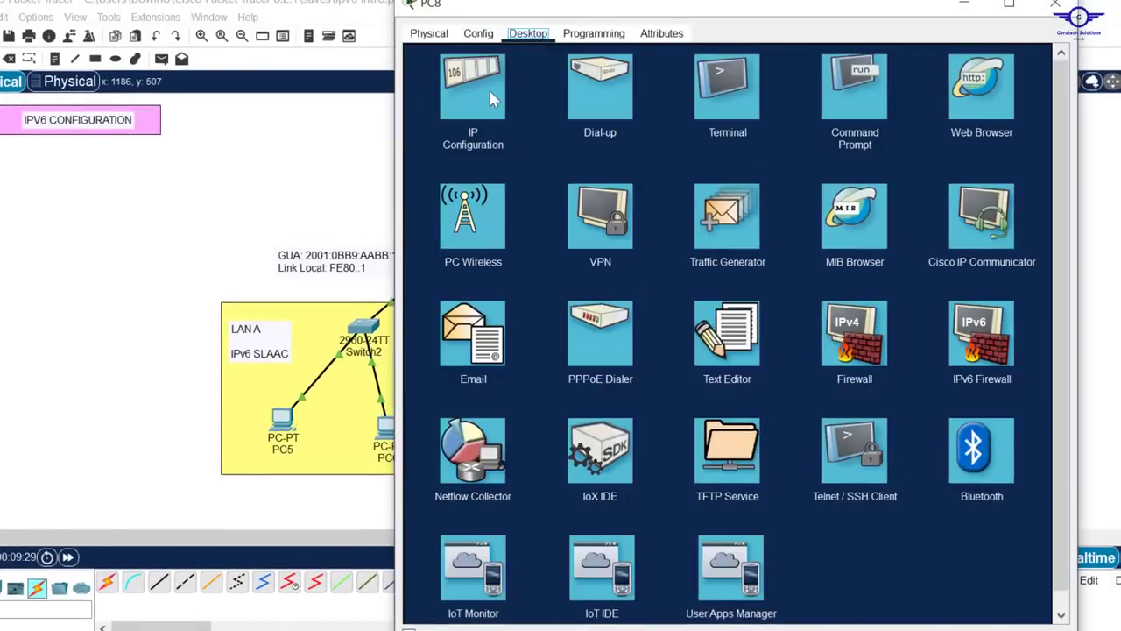
left_click(483, 100)
left_click_drag(627, 2, 625, 99)
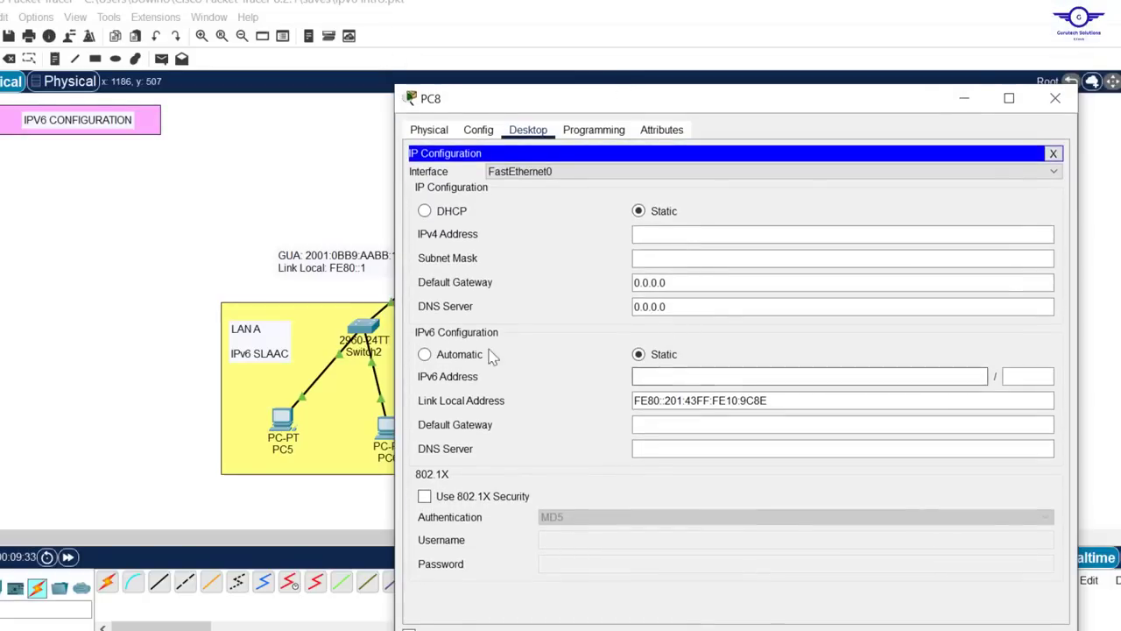
left_click(425, 355)
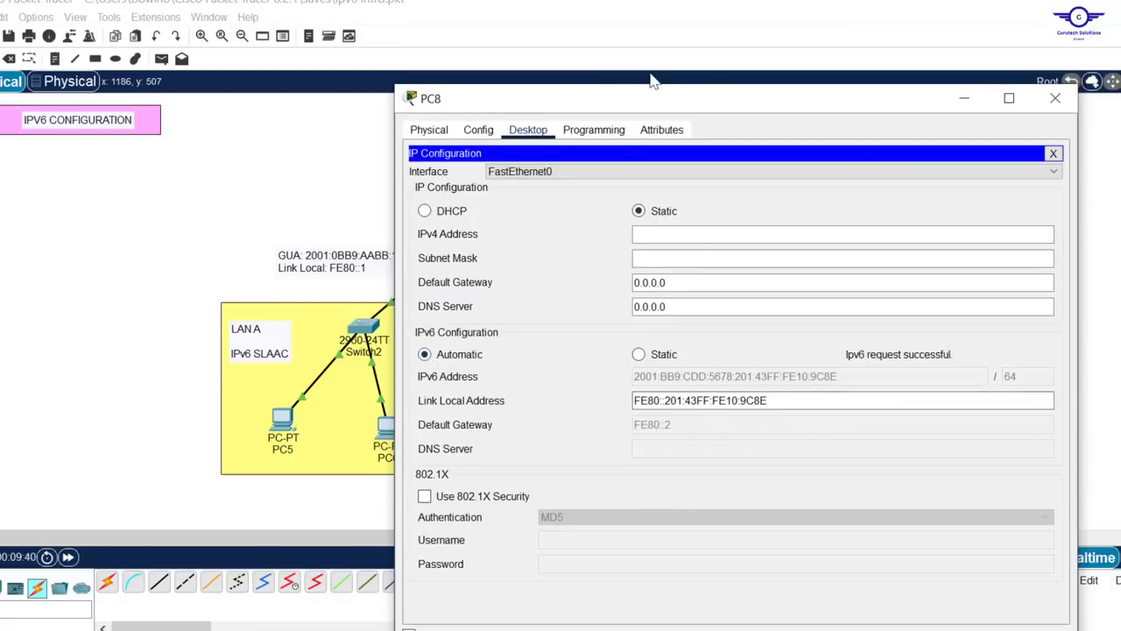
left_click(293, 191)
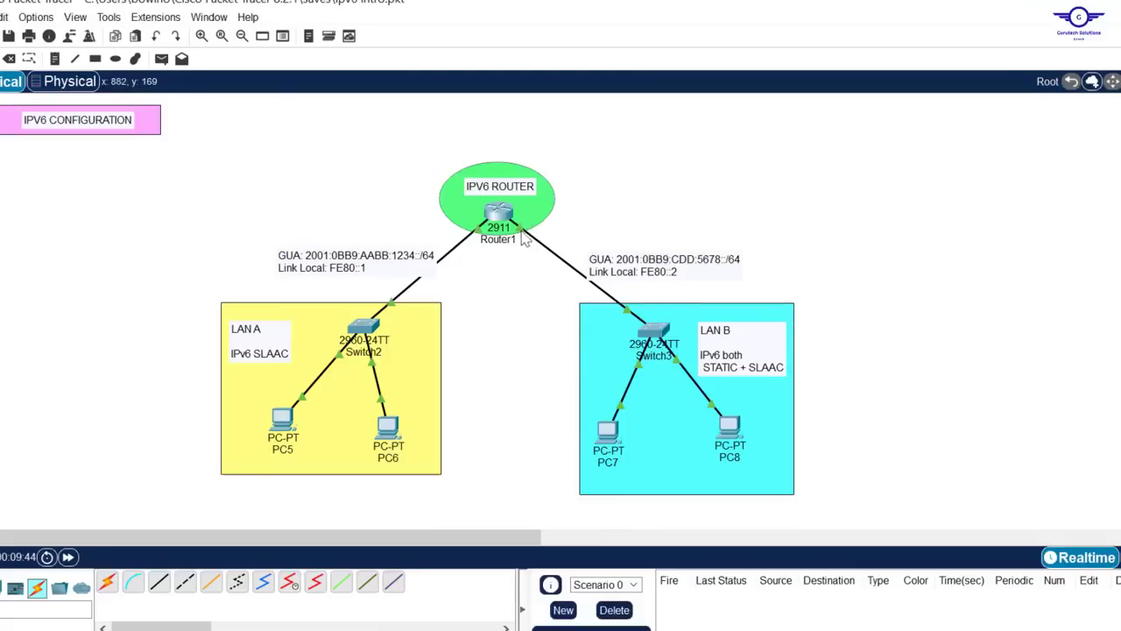
left_click(736, 428)
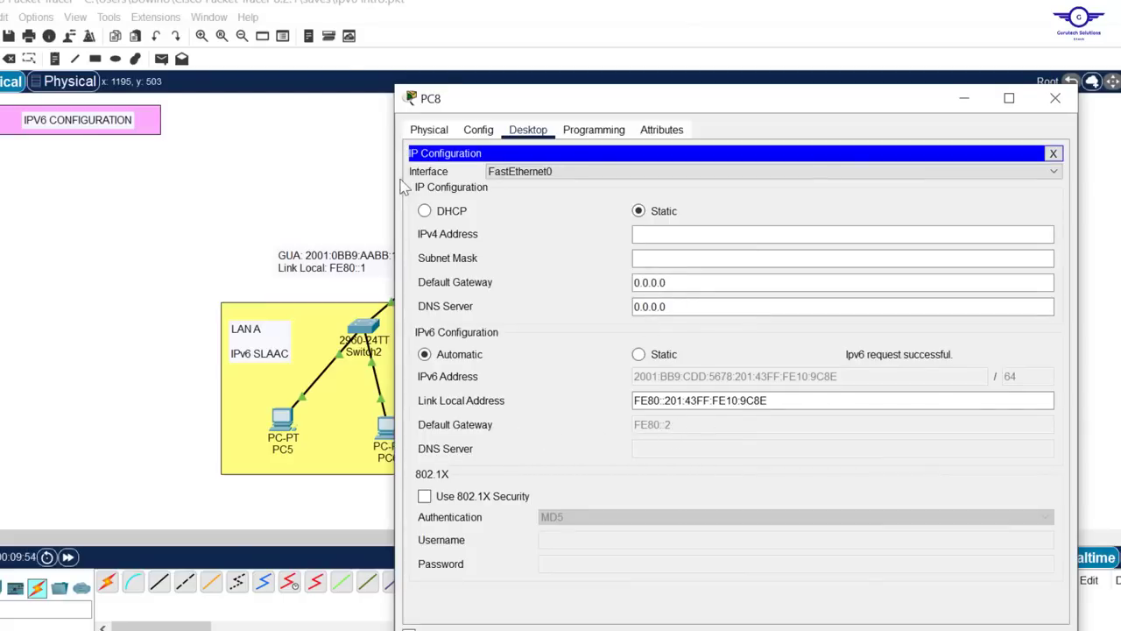
left_click(344, 205)
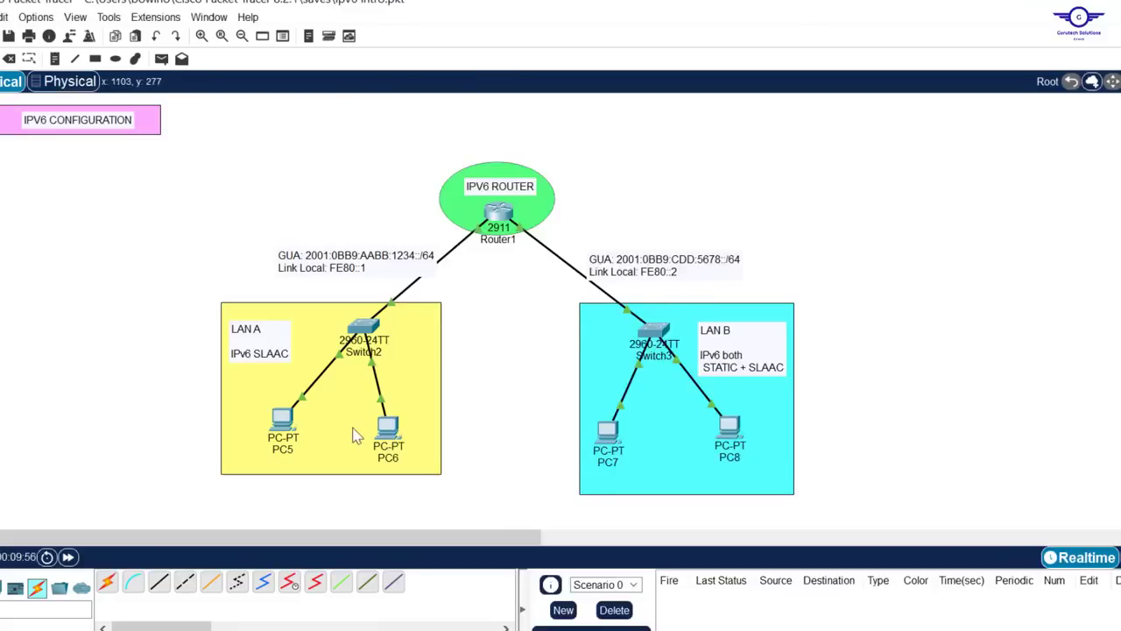
Step: Set PC5's IPv6 configuration to Automatic and close its window
left_click(282, 419)
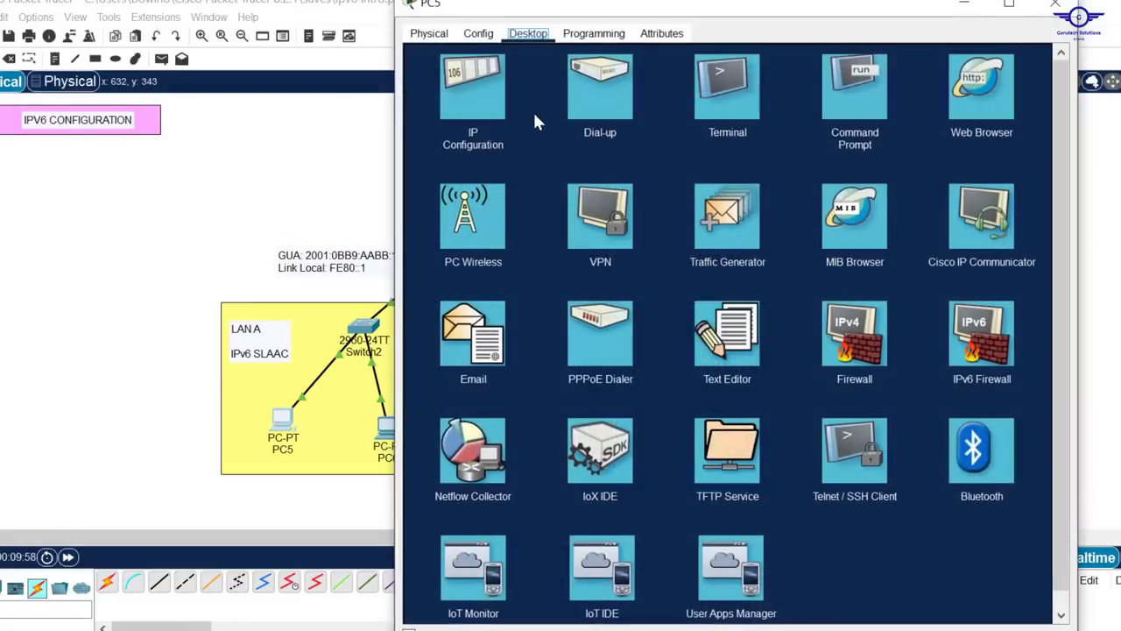
left_click(445, 98)
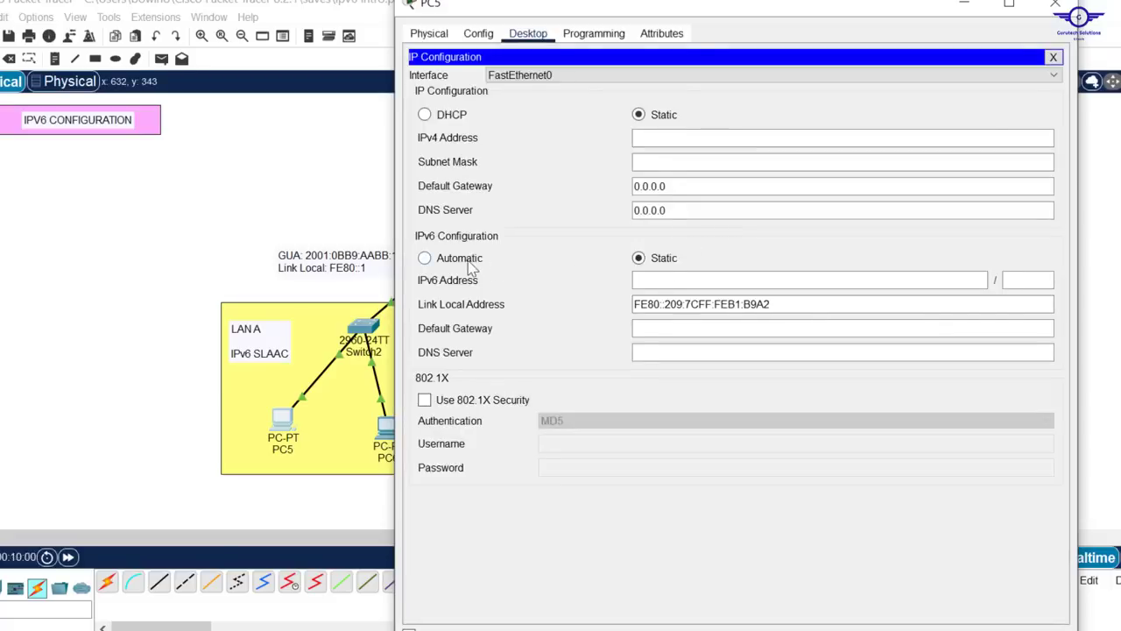
left_click(465, 259)
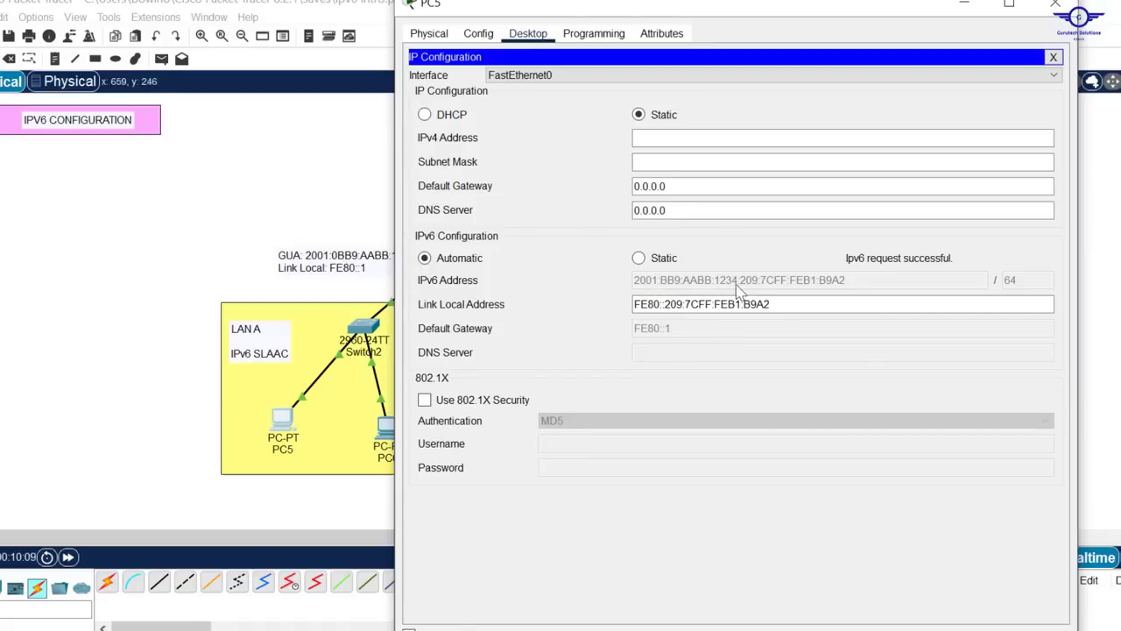
left_click_drag(576, 16, 648, 39)
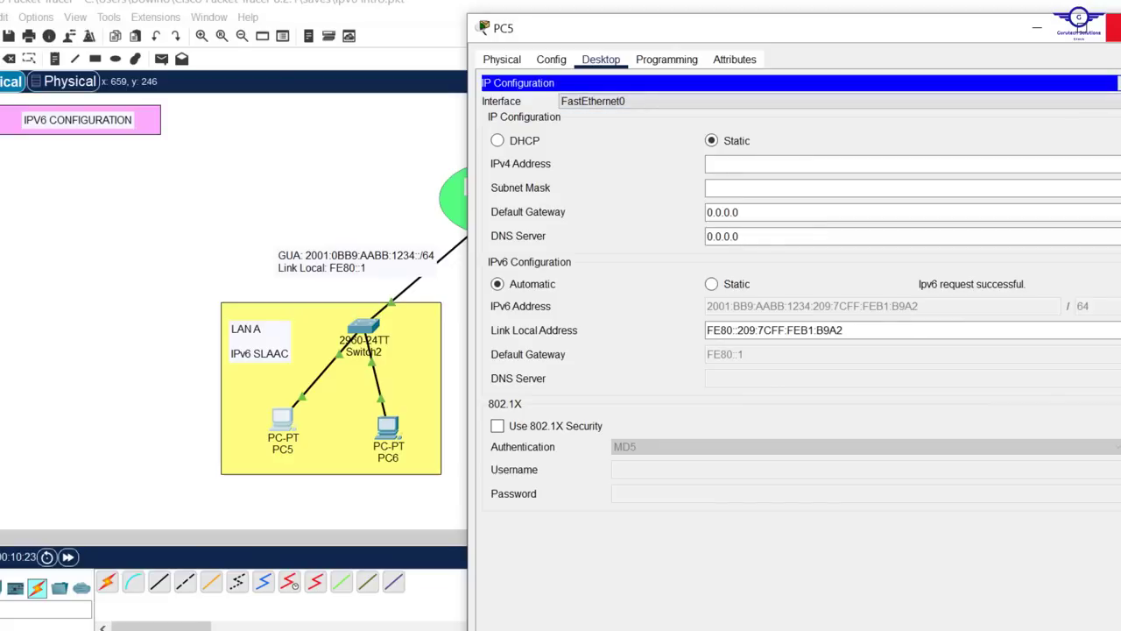
left_click(1113, 28)
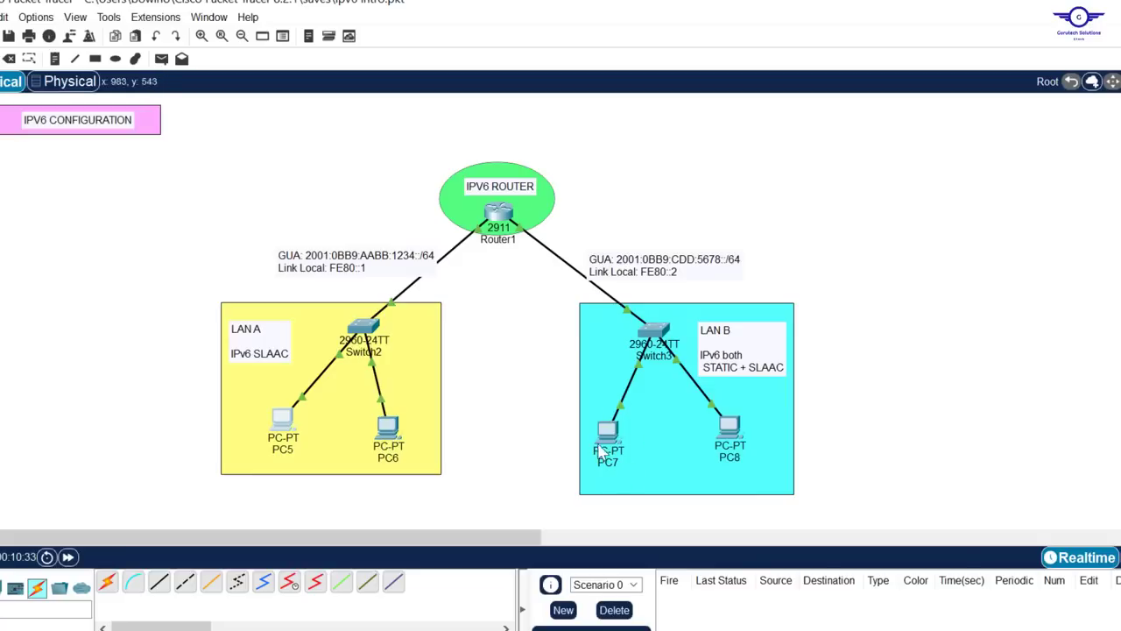
Step: Assign PC6 the static IPv6 address 2001:0BB9:AABB:1234::10 with prefix length 64, copying the prefix from the LAN A note
double_click(388, 264)
left_click_drag(307, 279, 273, 267)
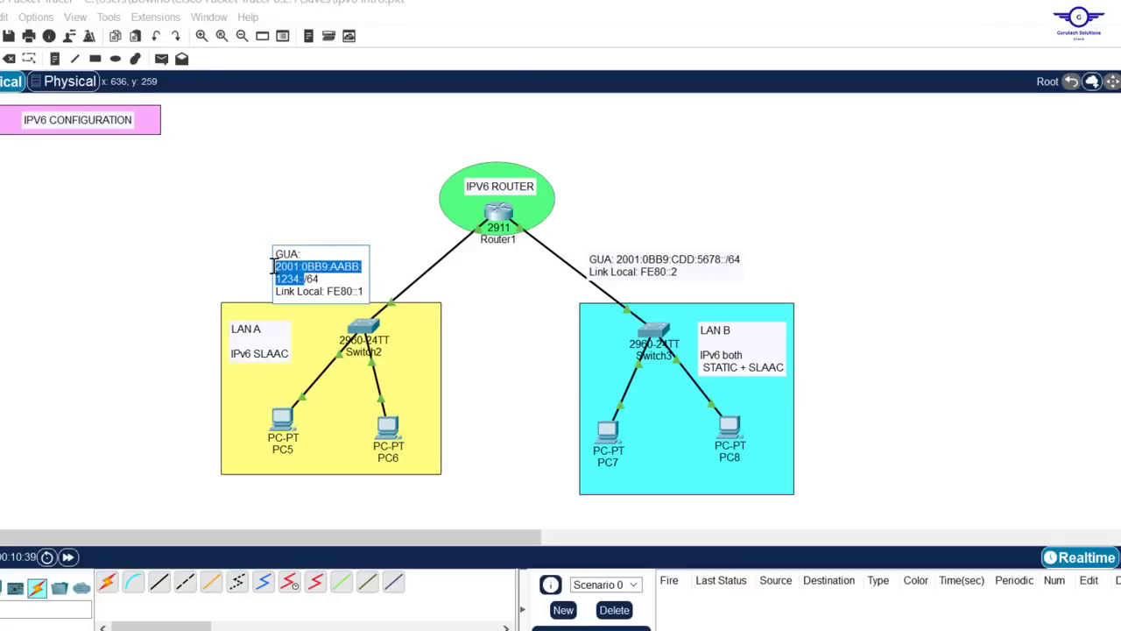
left_click(388, 428)
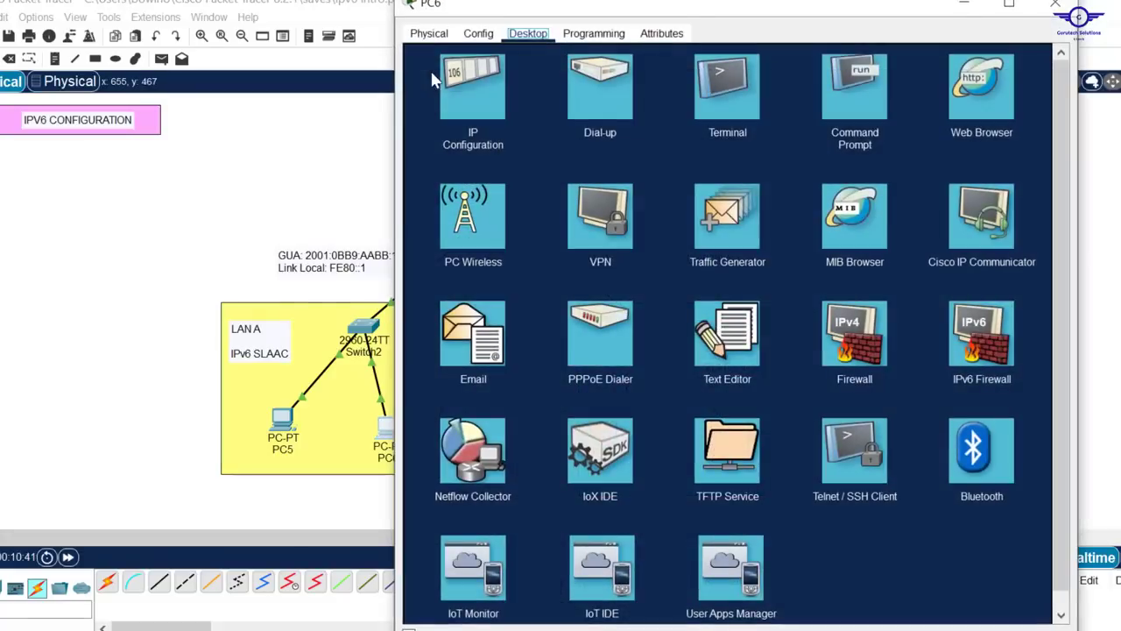
left_click(453, 93)
left_click(653, 281)
type("2001:0BB9:AABB:1234::")
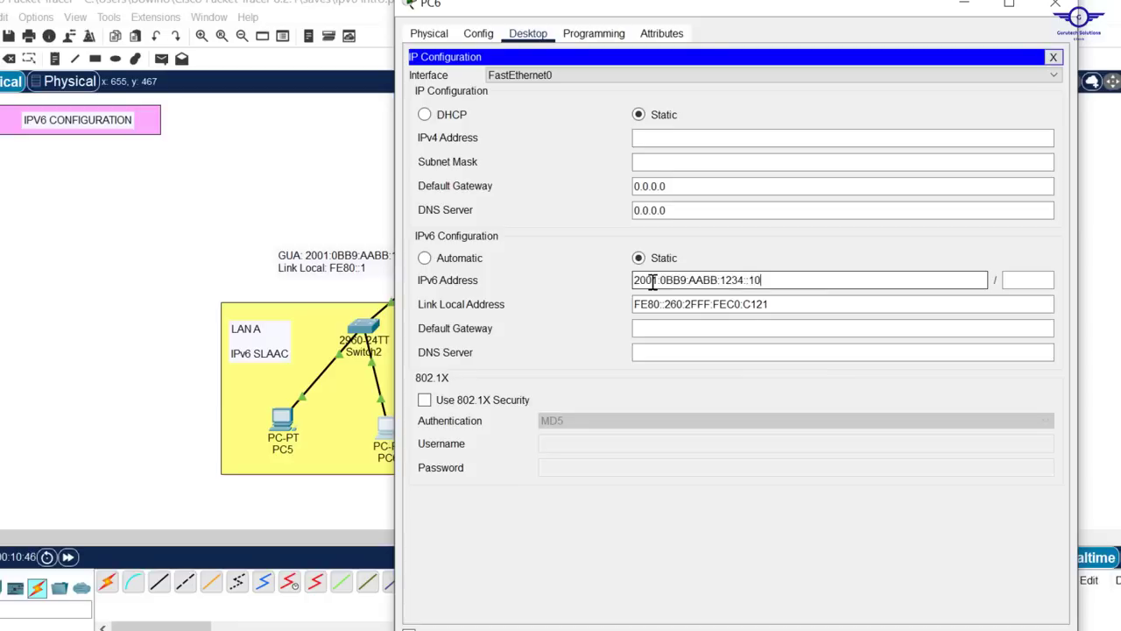
type("10")
left_click(1020, 278)
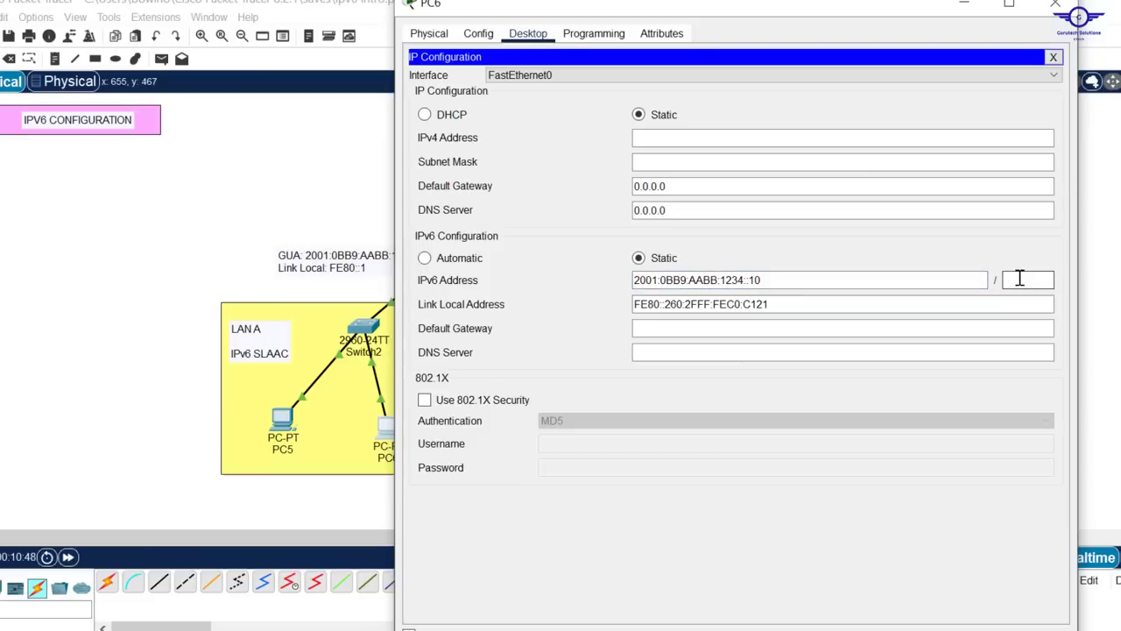
type("64")
Step: Set PC6's IPv6 default gateway to 2001:0BB9:AABB:1234::1 and close its window
left_click(771, 326)
type("2001:0BB9:AABB:1234::")
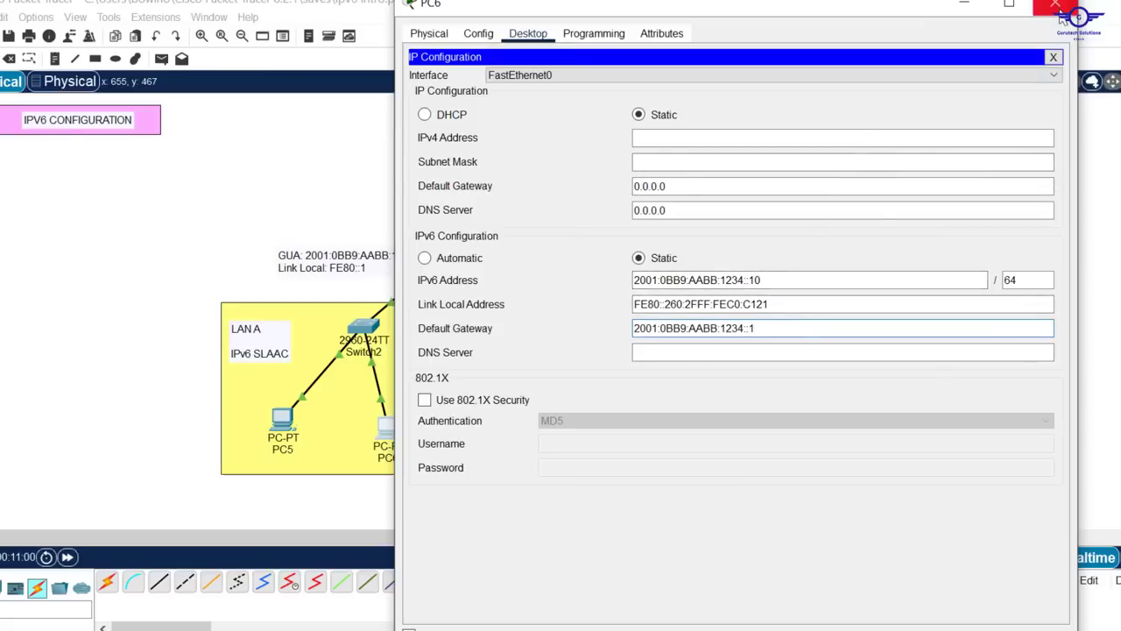
left_click(1054, 4)
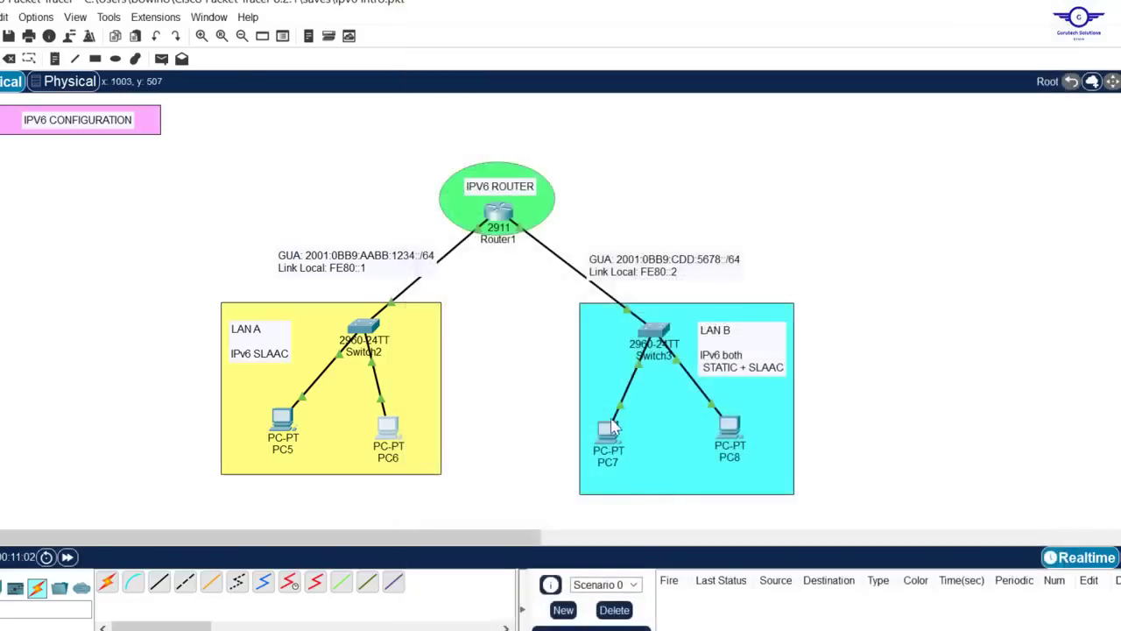
Step: Assign PC7 the static IPv6 address 2001:0BB9:CDD:5678::10 with prefix length 64, copying the prefix from the LAN B note
double_click(711, 265)
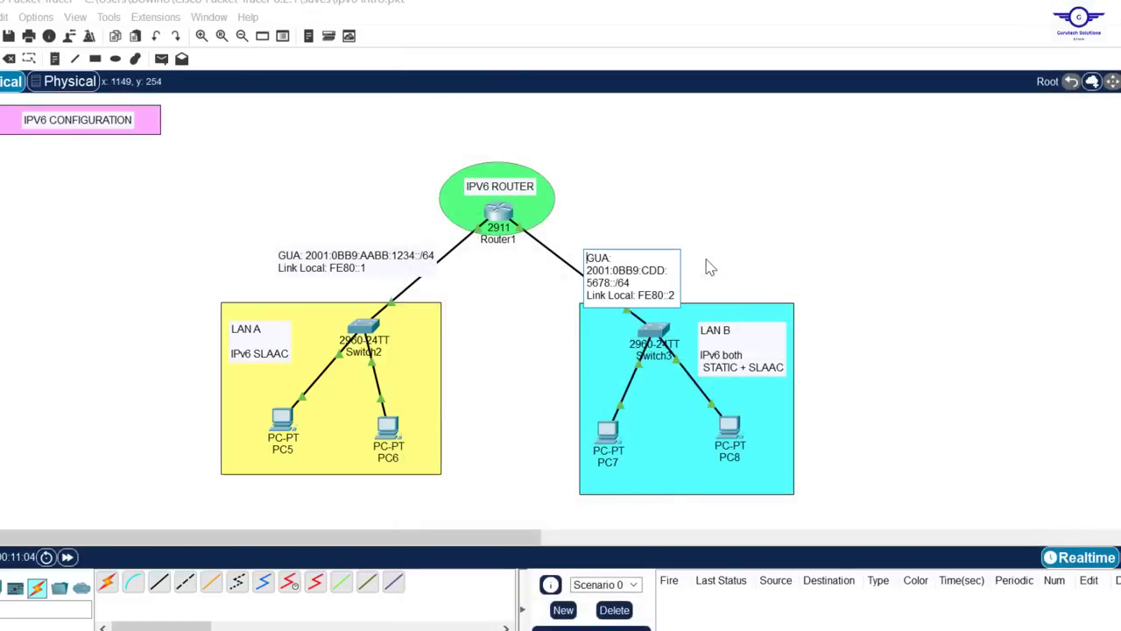
left_click_drag(617, 282, 584, 276)
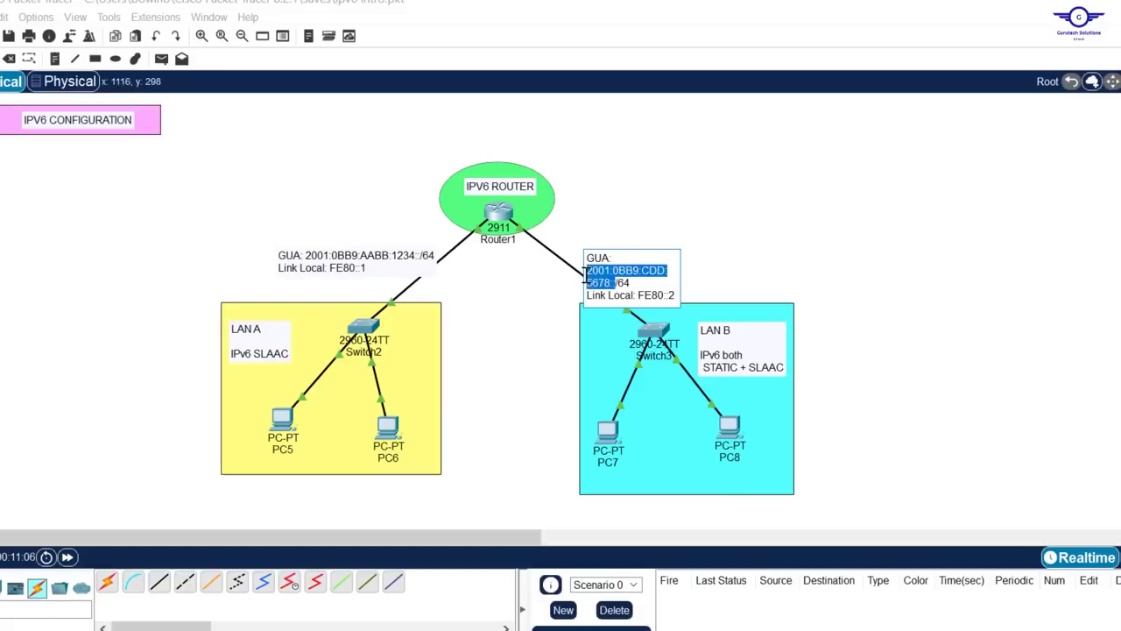
left_click(609, 433)
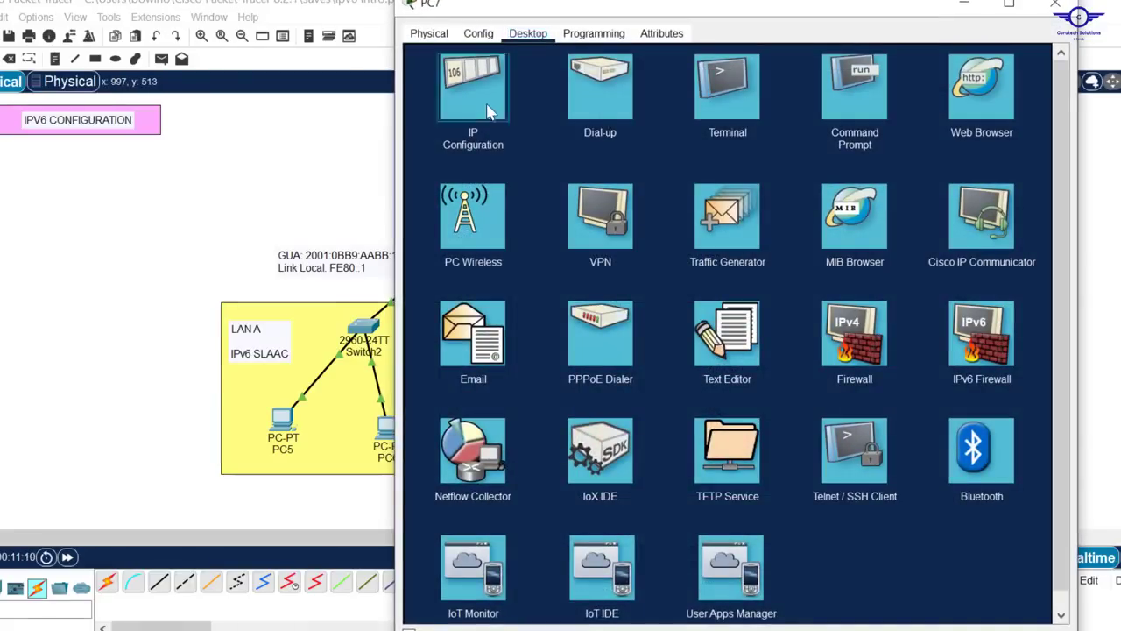
left_click(480, 103)
left_click(646, 281)
type("2001:0BB9:CDD:5678:")
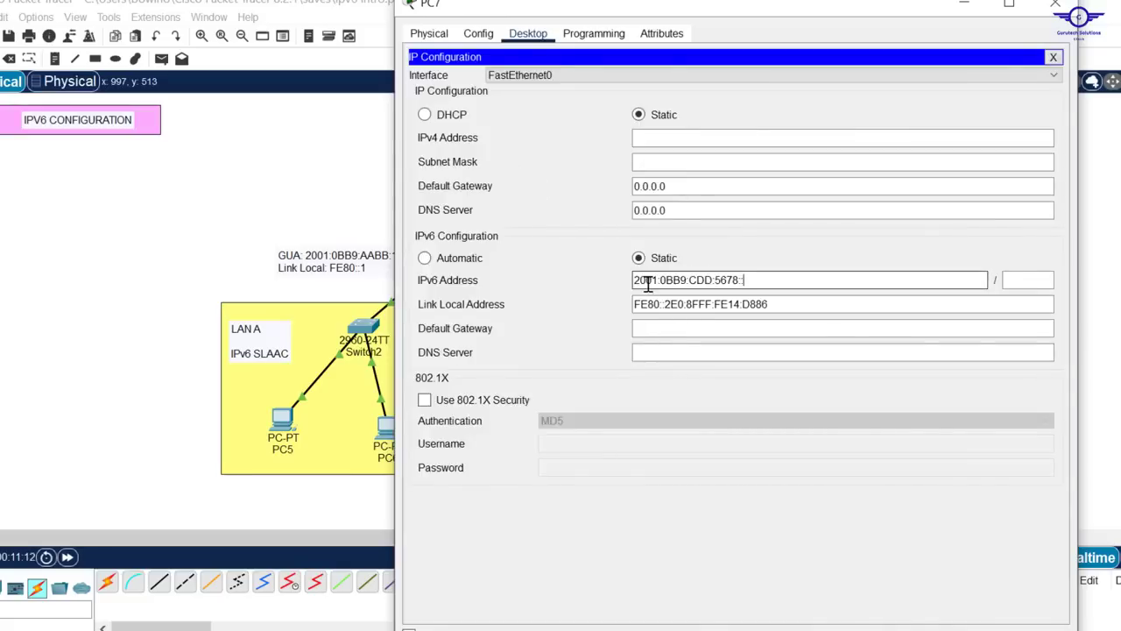
left_click(1027, 280)
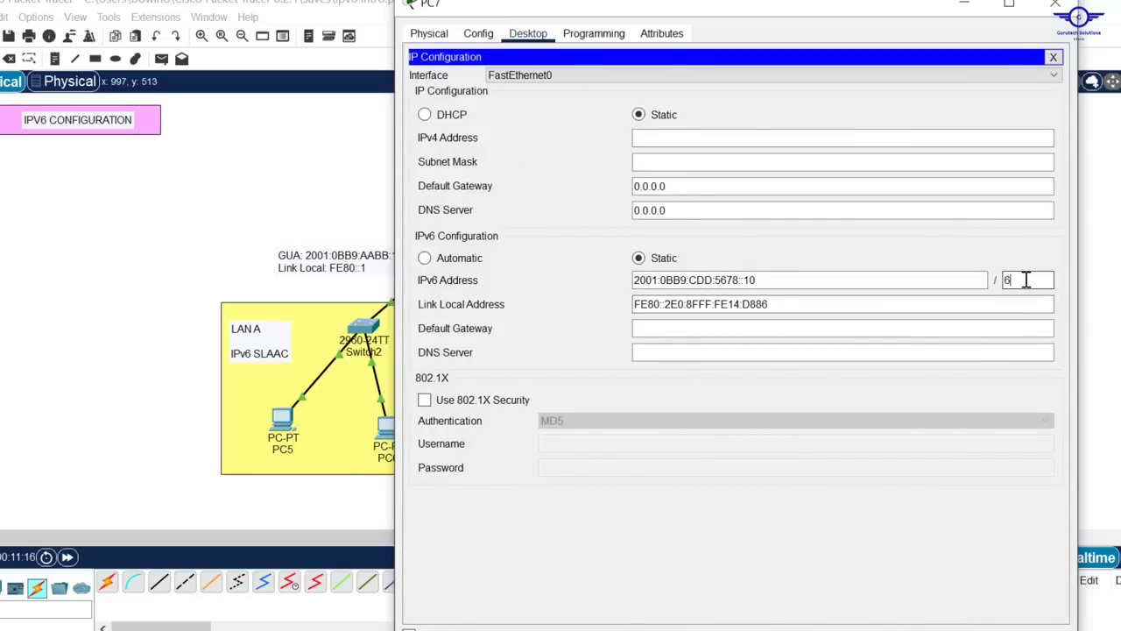
Step: Set PC7's IPv6 default gateway to 2001:0BB9:CDD:5678::1 and close its window
left_click(725, 327)
type("2001:0BB9:CDD:5678::")
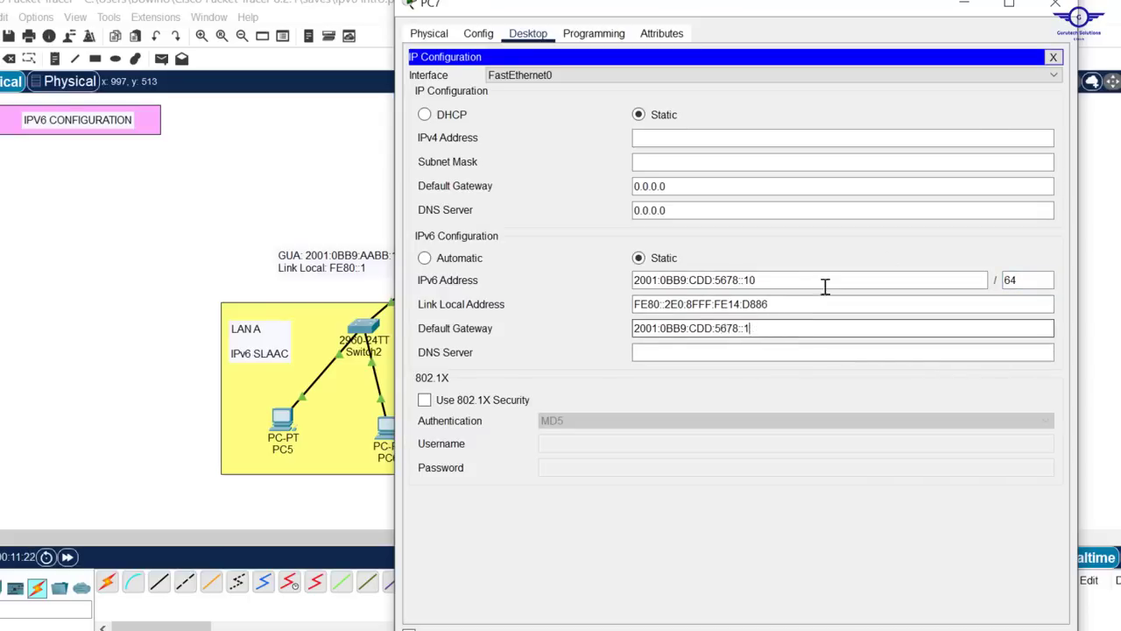
left_click(1055, 5)
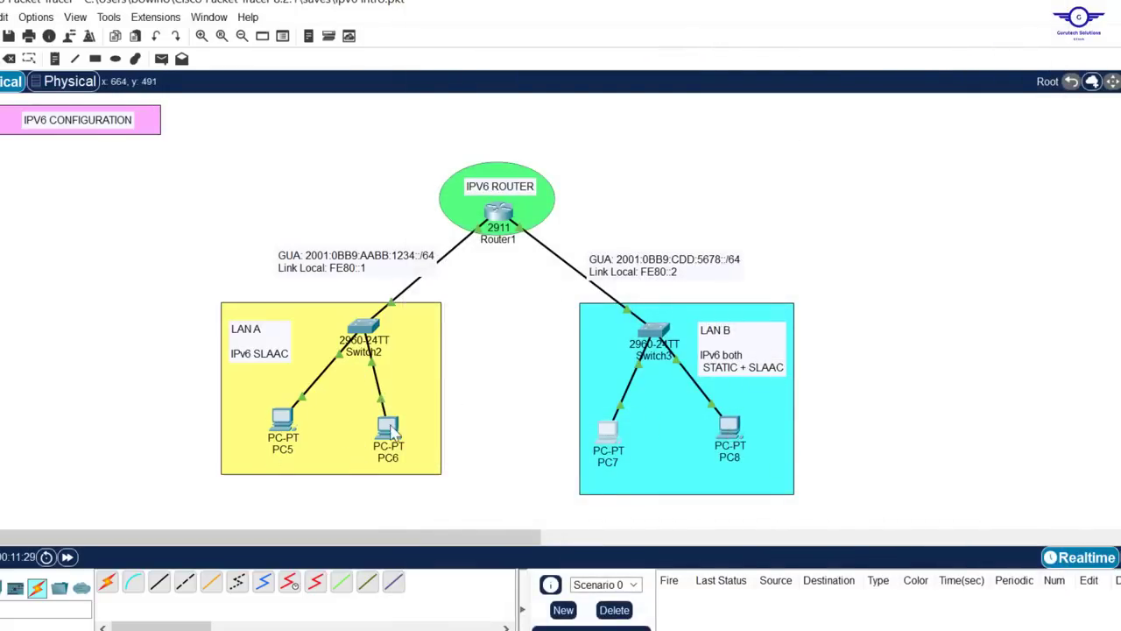
Step: Copy PC7's IPv6 address from its IP configuration and close the window
mouse_move(393, 436)
left_click(607, 433)
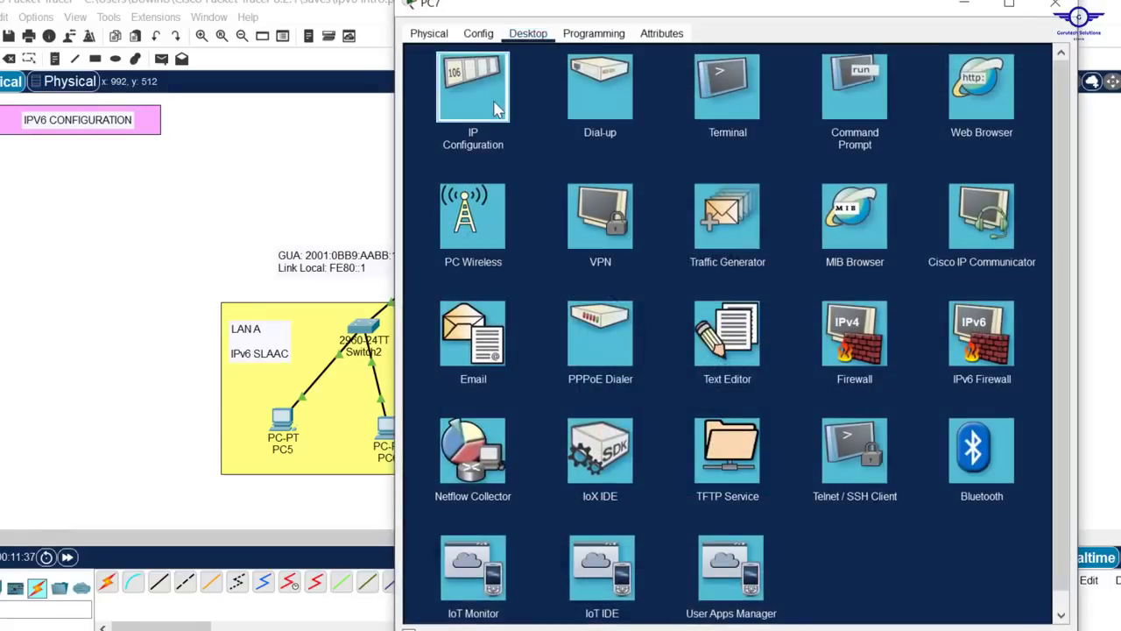
left_click(478, 85)
left_click_drag(757, 280, 611, 273)
key("ctrl+c")
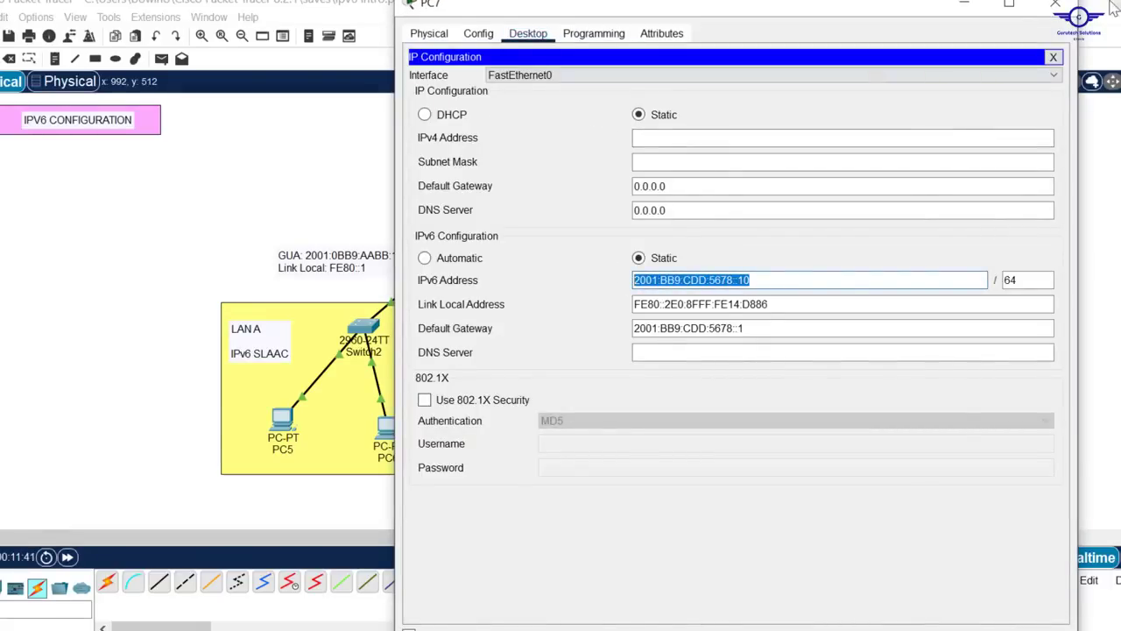
left_click(1055, 5)
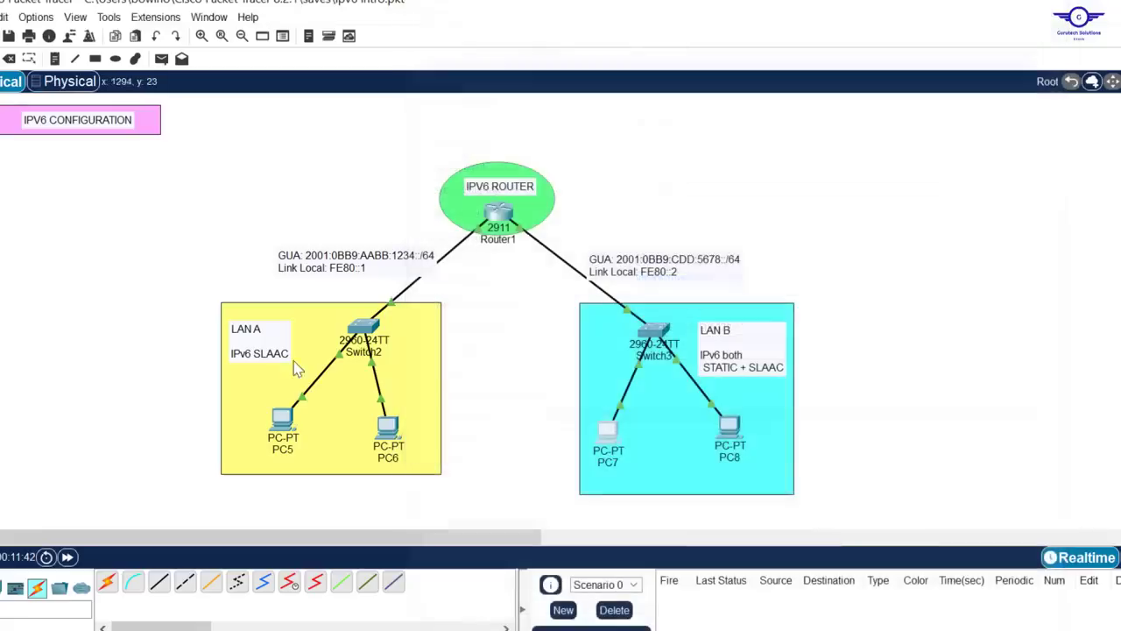
Step: Ping PC7 at 2001:BB9:CDD:5678::10 from PC5's command prompt and close PC5's window
left_click(295, 426)
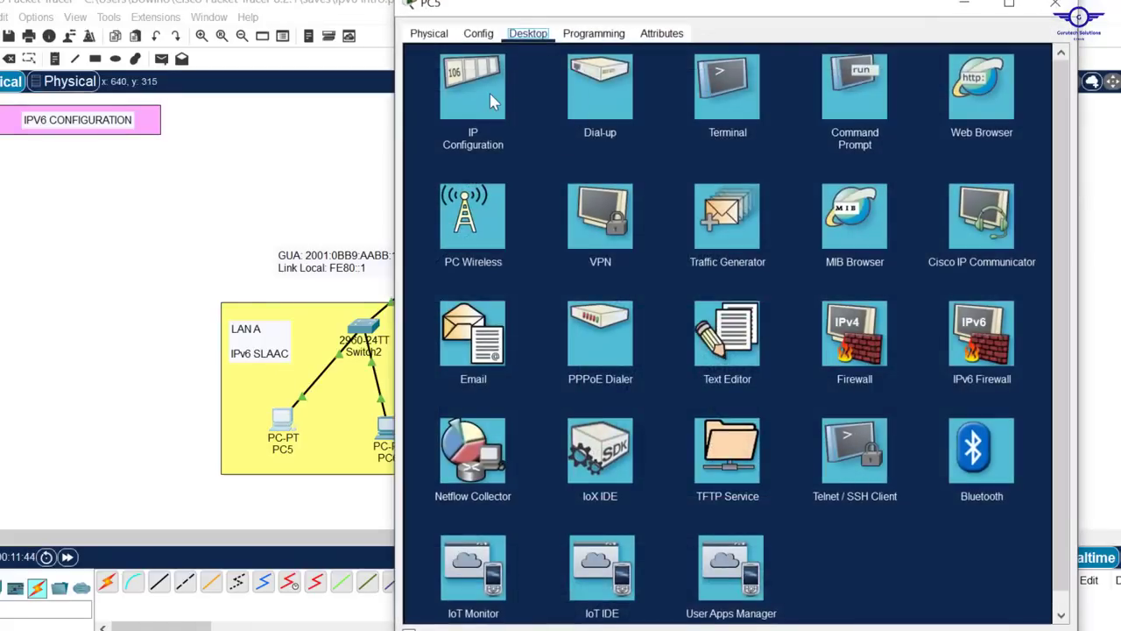
left_click(836, 81)
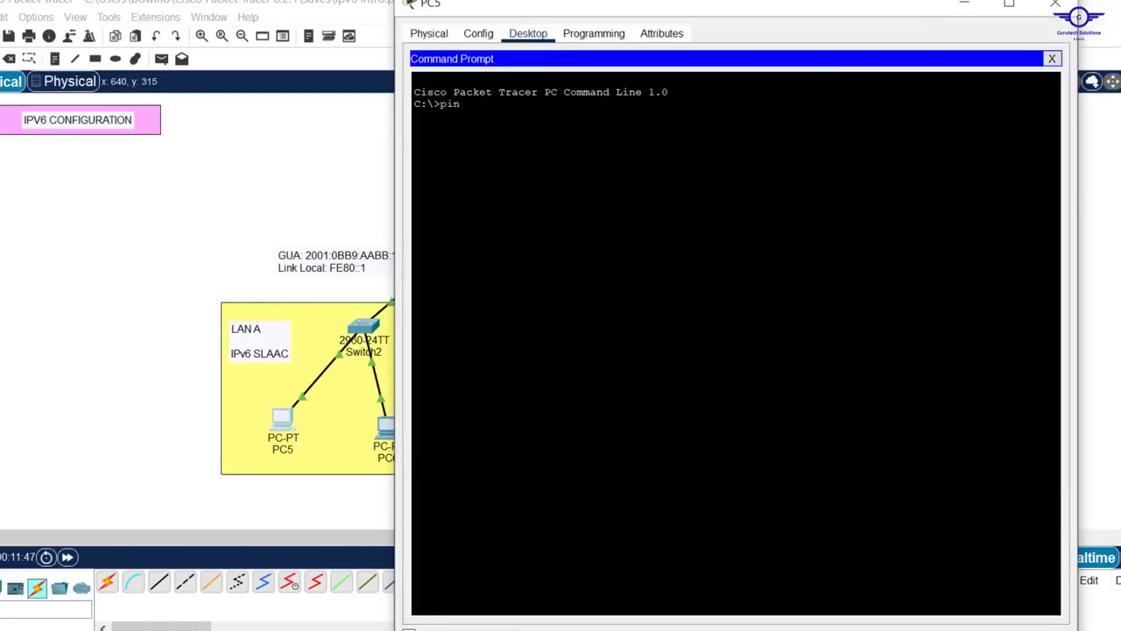
right_click(578, 129)
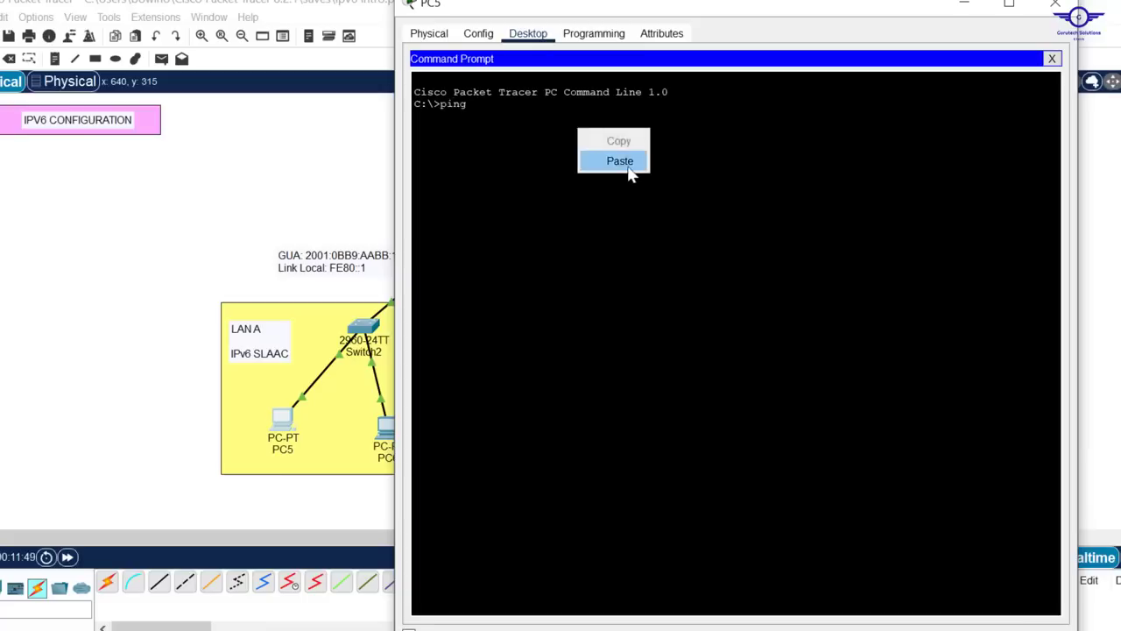
left_click(619, 161)
key("Return")
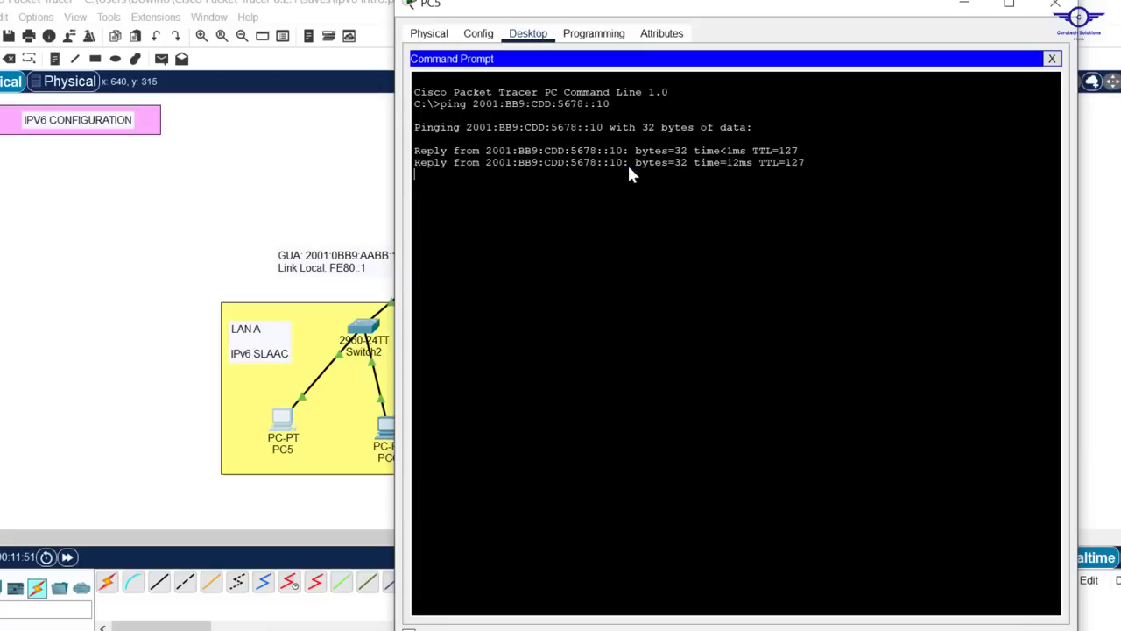
left_click(1055, 4)
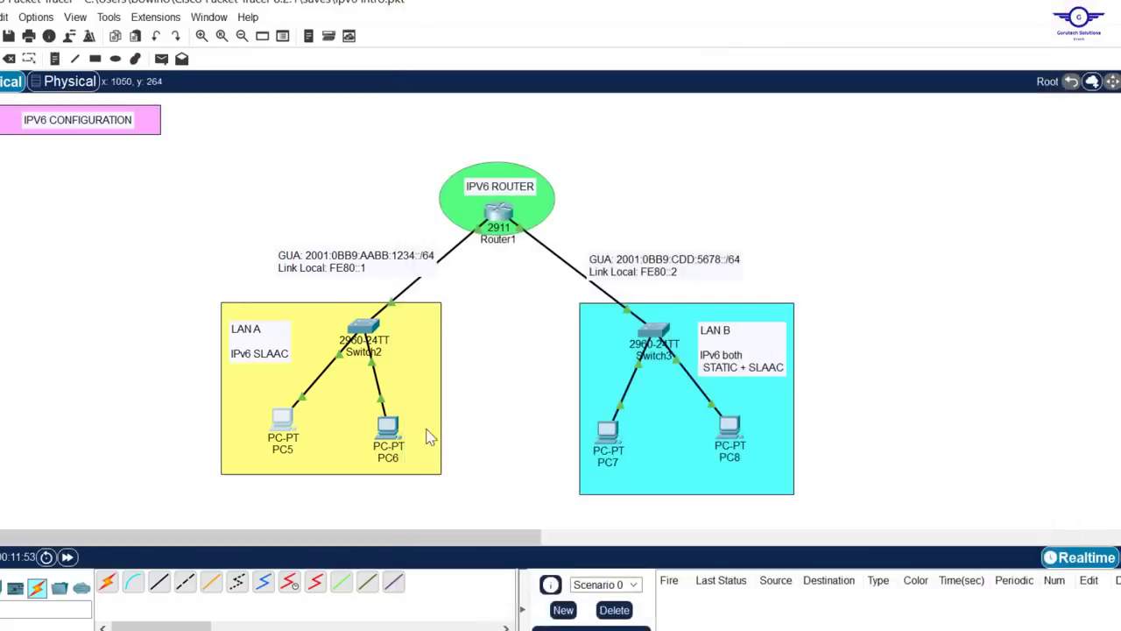
Step: Ping PC7 at 2001:BB9:CDD:5678::10 from PC6's command prompt and close PC6's window
left_click(386, 428)
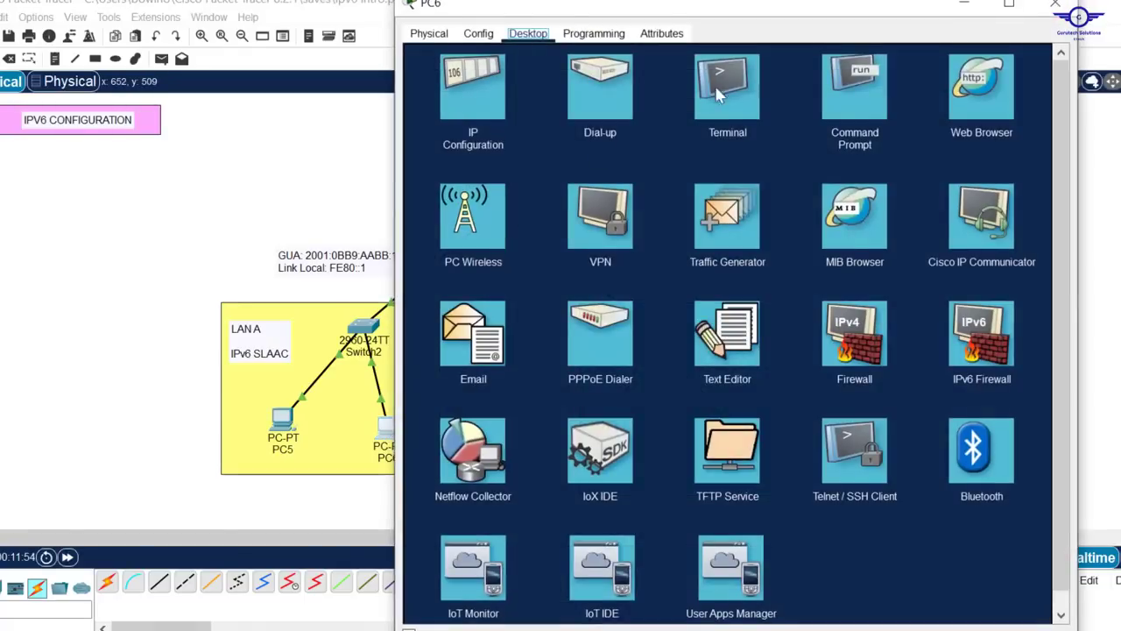
left_click(499, 107)
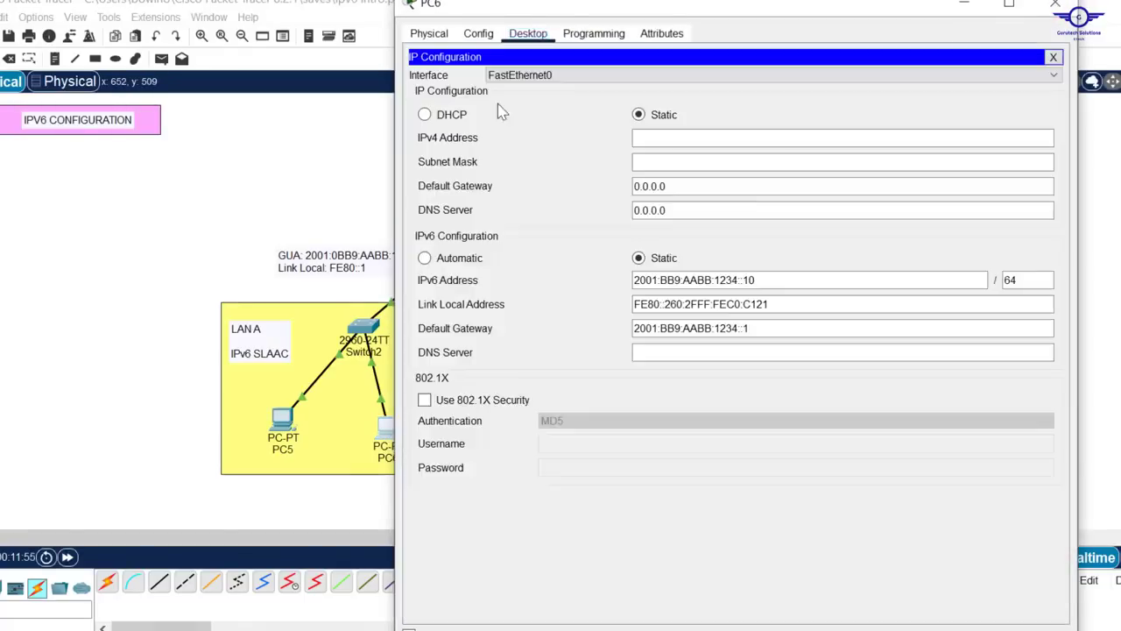
left_click(1053, 60)
left_click(856, 97)
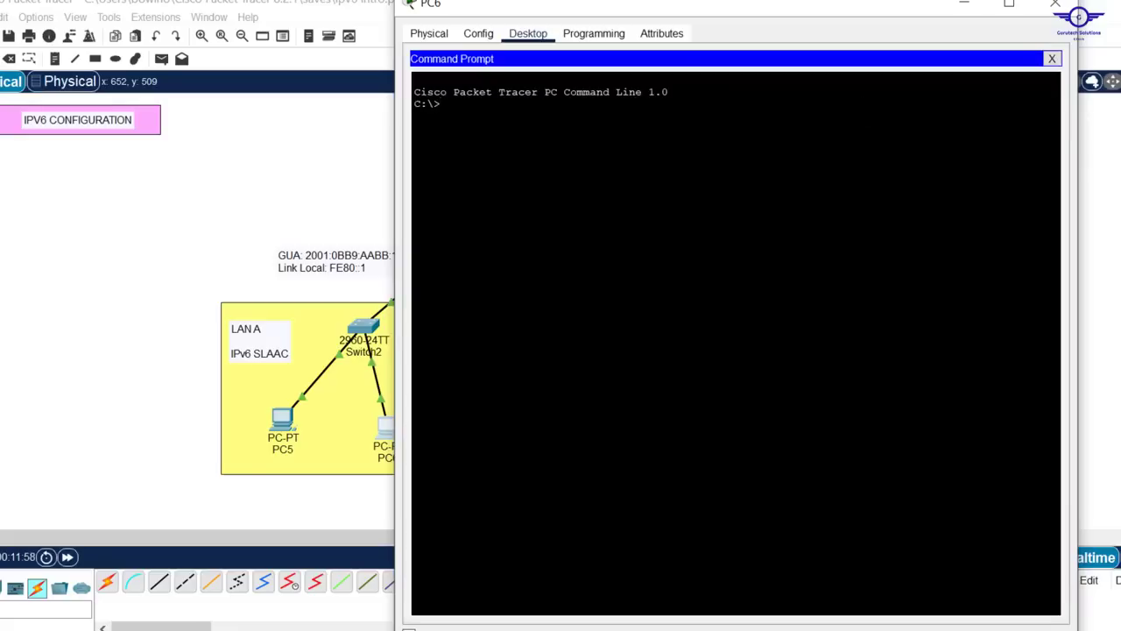
type("ping")
right_click(664, 152)
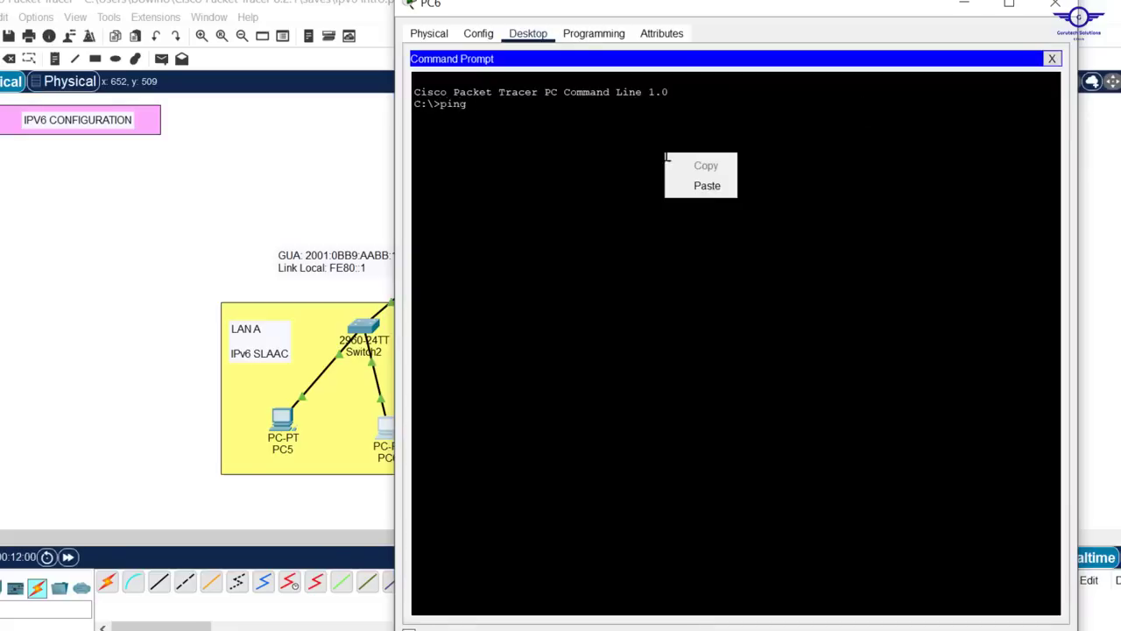
left_click(688, 184)
key("Return")
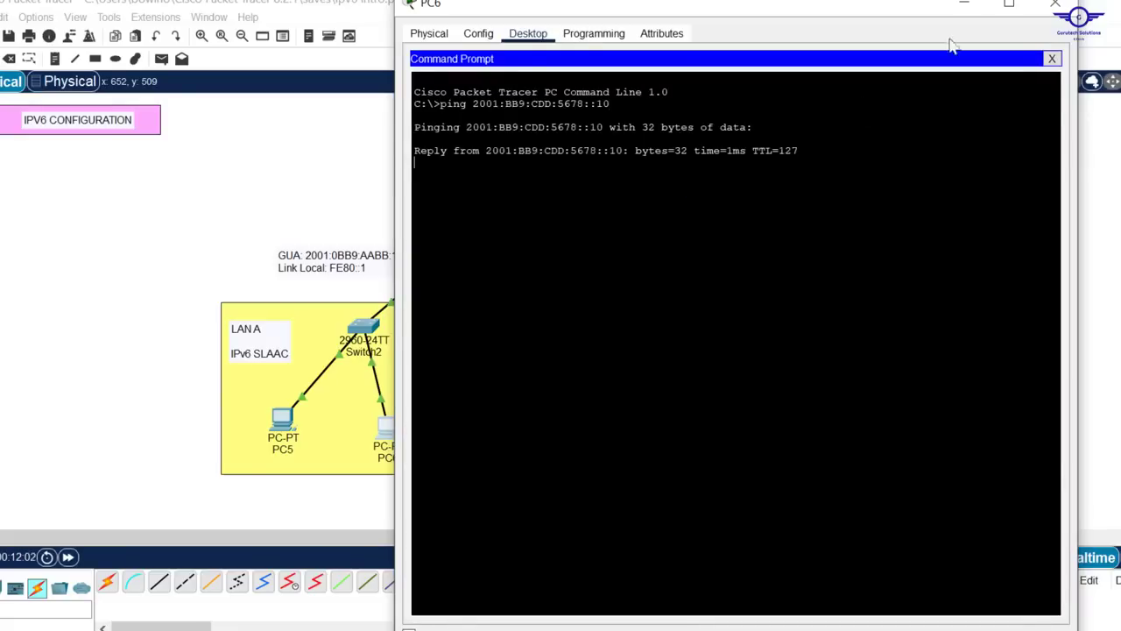
left_click(1056, 7)
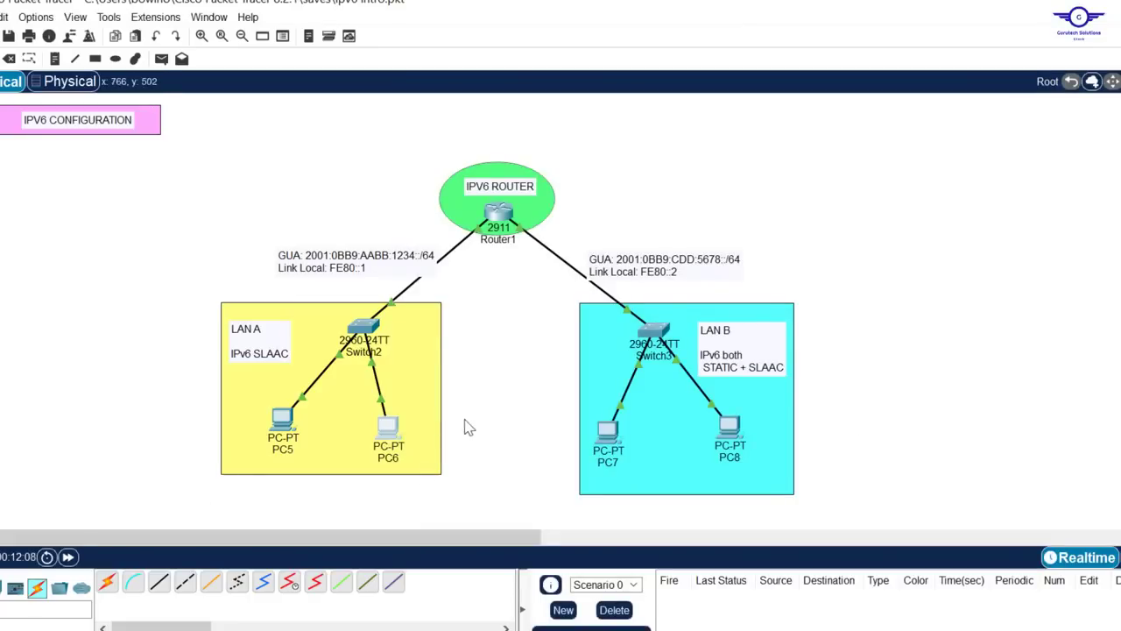
Step: Switch PC6's IPv6 configuration from static to automatic addressing and close its window
left_click(389, 429)
left_click(475, 78)
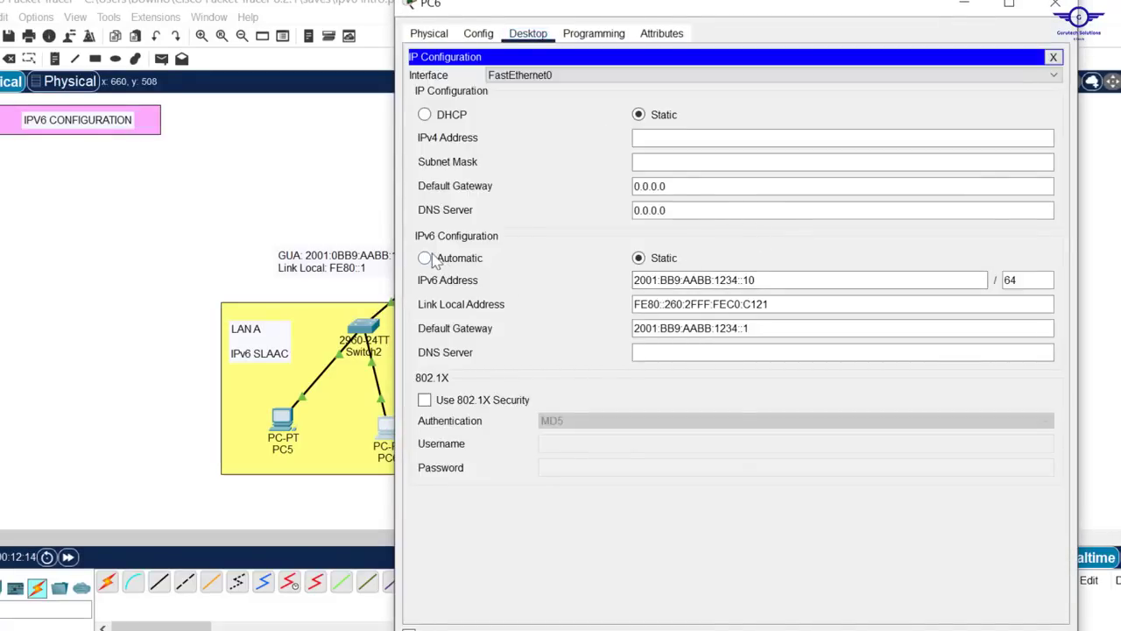
left_click(447, 260)
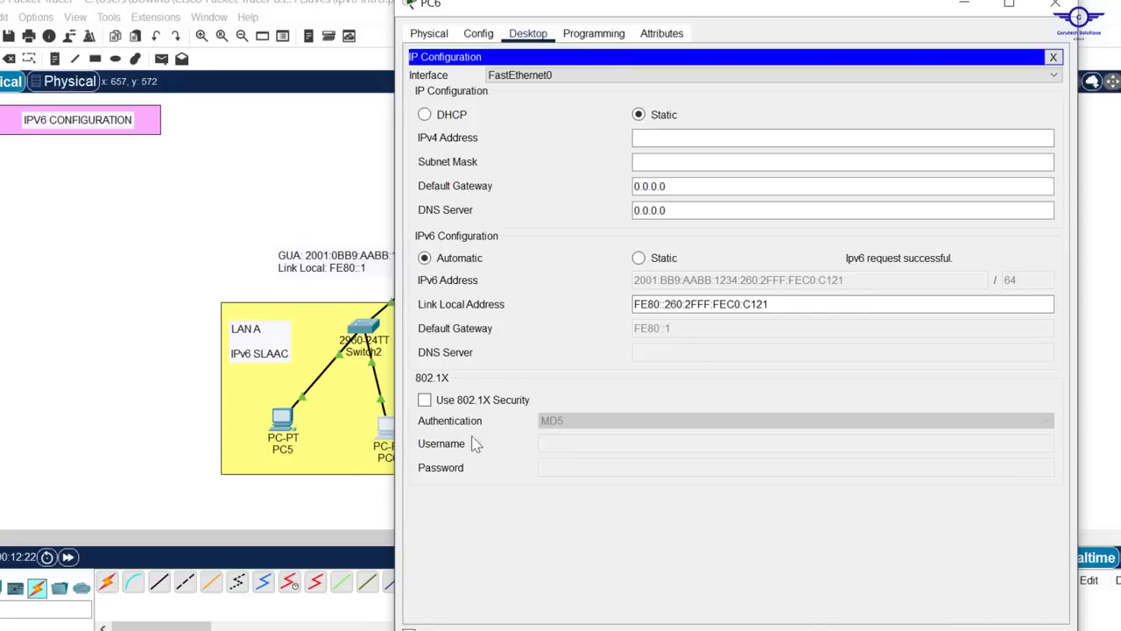
left_click(1055, 4)
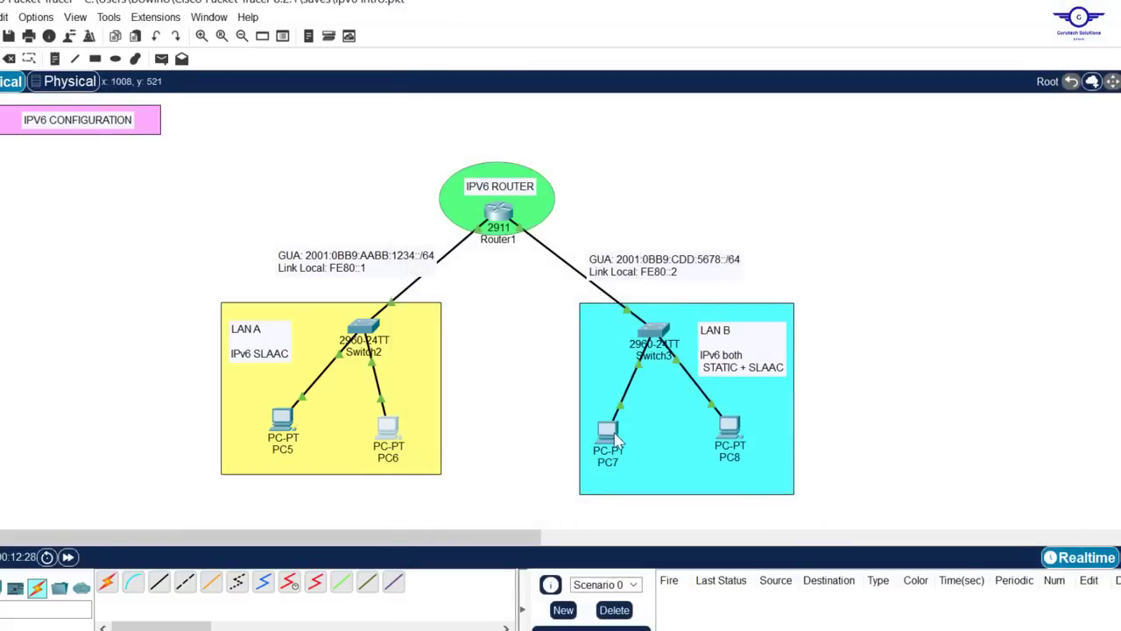
Step: Set PC7 in LAN B to obtain its IPv6 configuration automatically and close its window
left_click(618, 441)
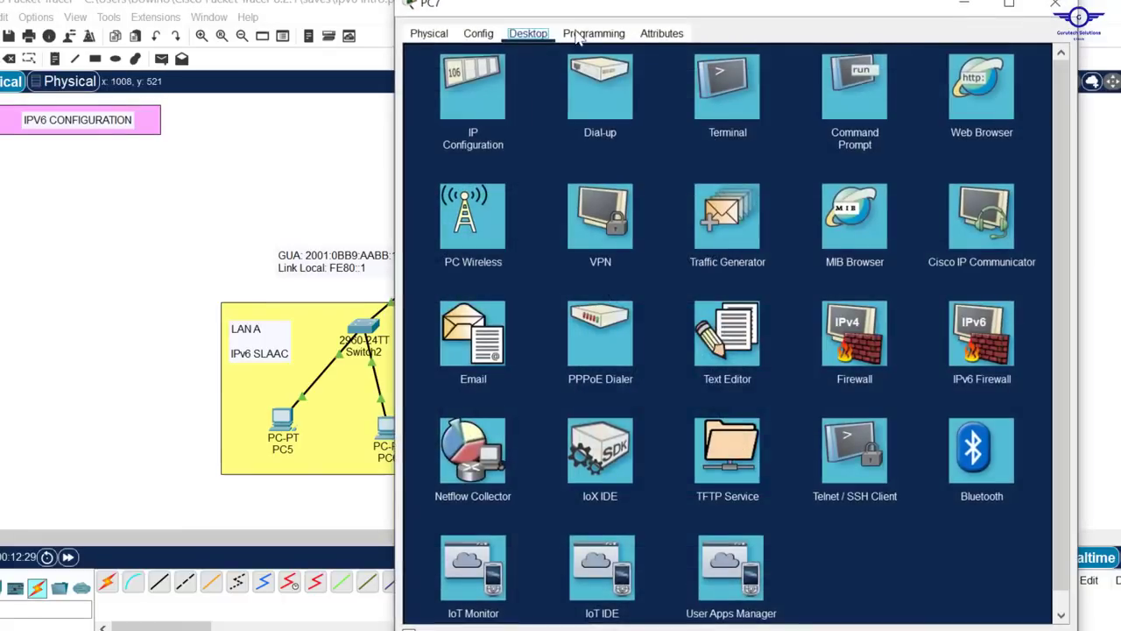
left_click(461, 97)
left_click(450, 261)
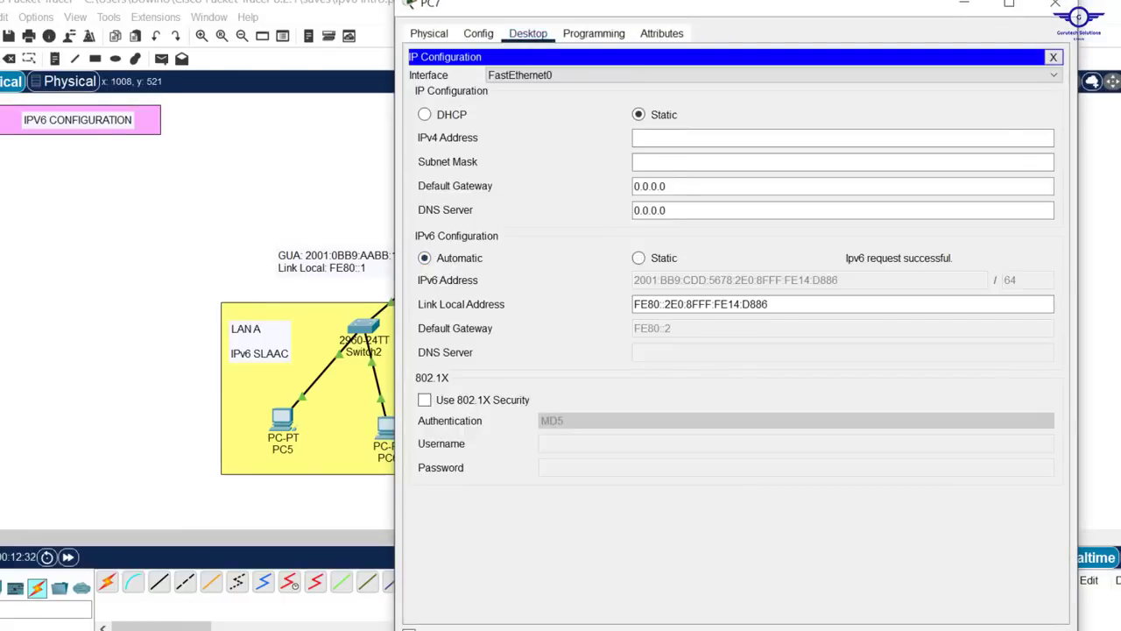
left_click(1055, 4)
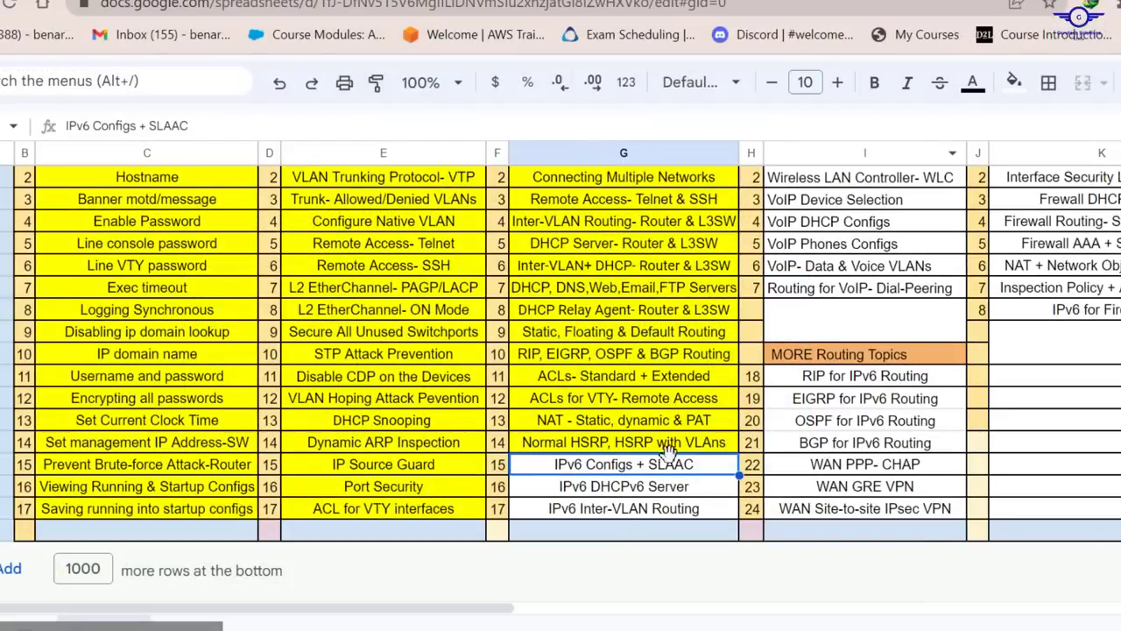
Step: In the Google Sheets topic list, fill the "IPv6 Configs + SLAAC" cell with yellow
left_click(1013, 82)
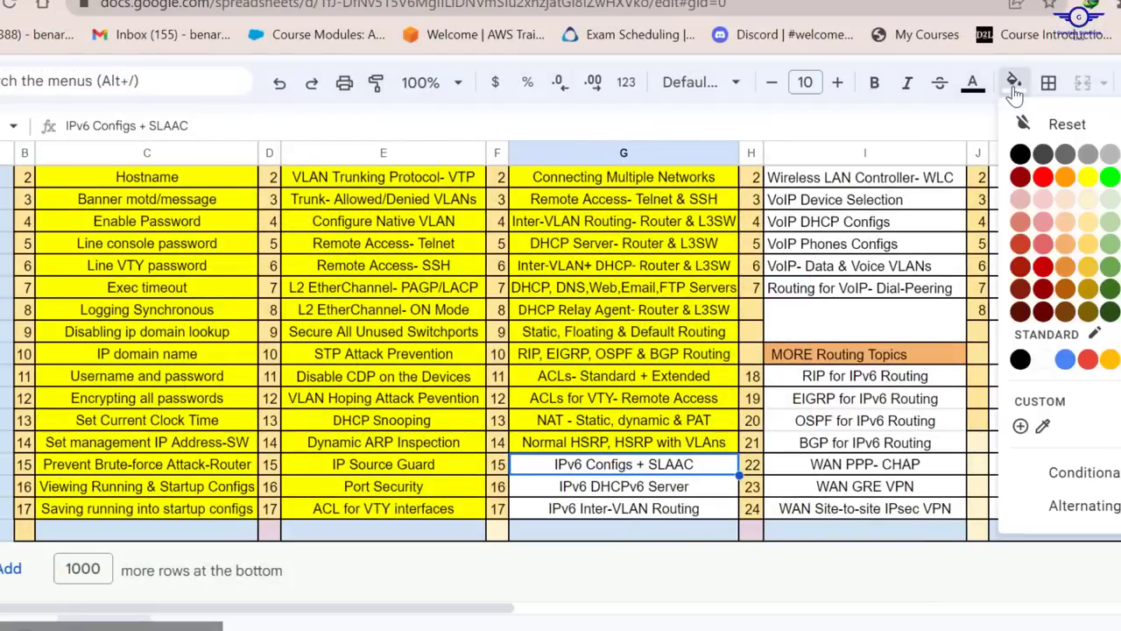
left_click(1087, 178)
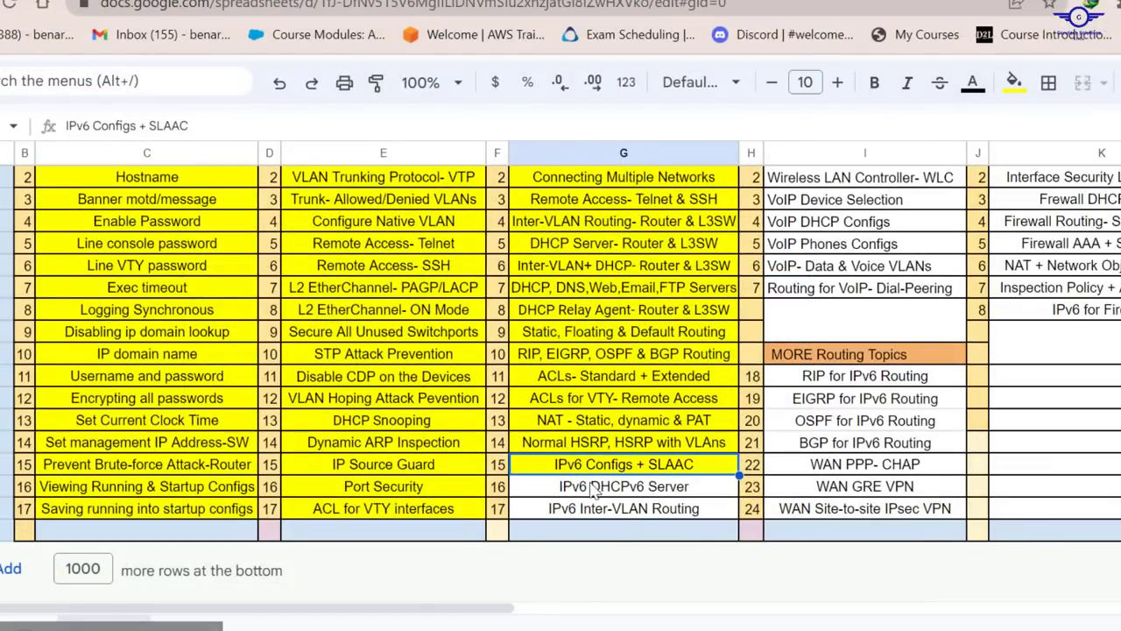